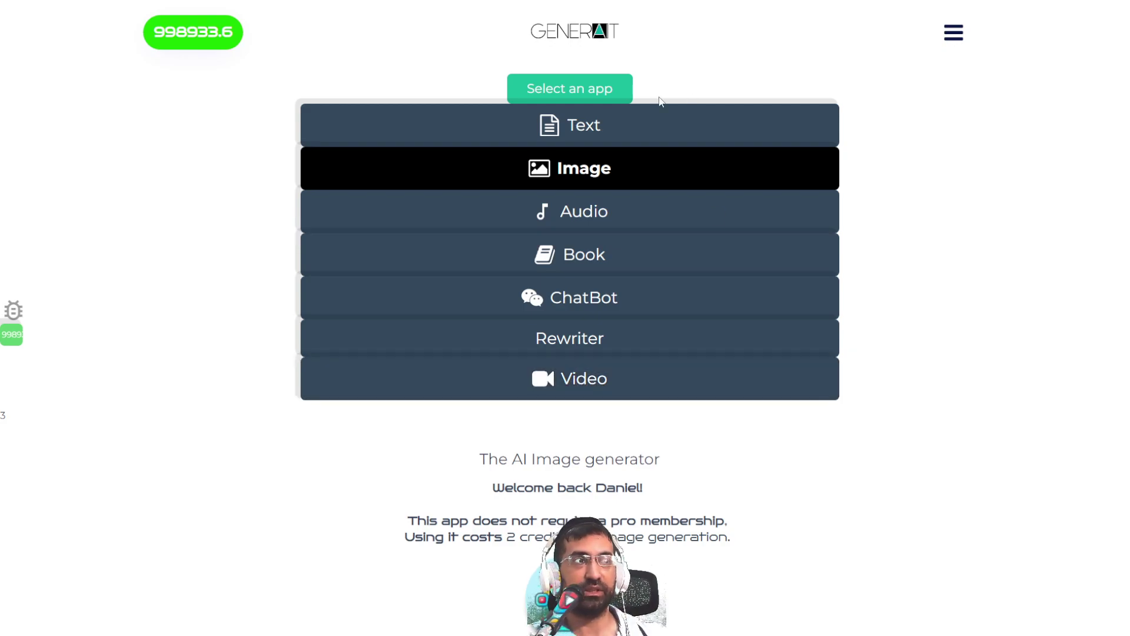
# Browse the app categories, looking briefly at the Book category's apps.
pyautogui.click(597, 90)
pyautogui.click(596, 91)
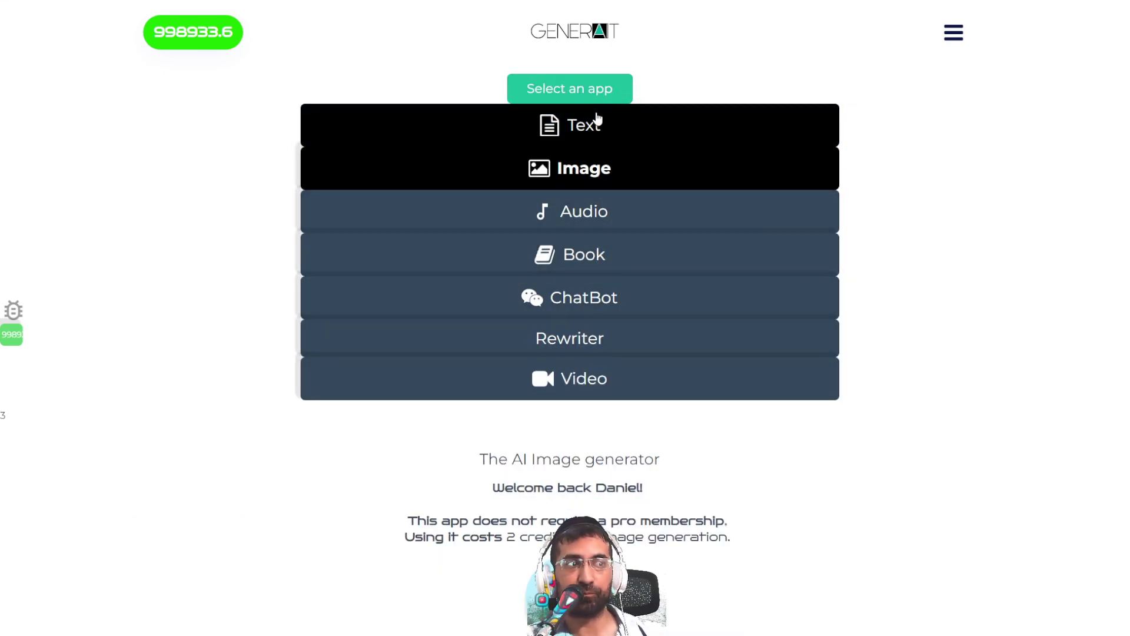
pyautogui.click(588, 263)
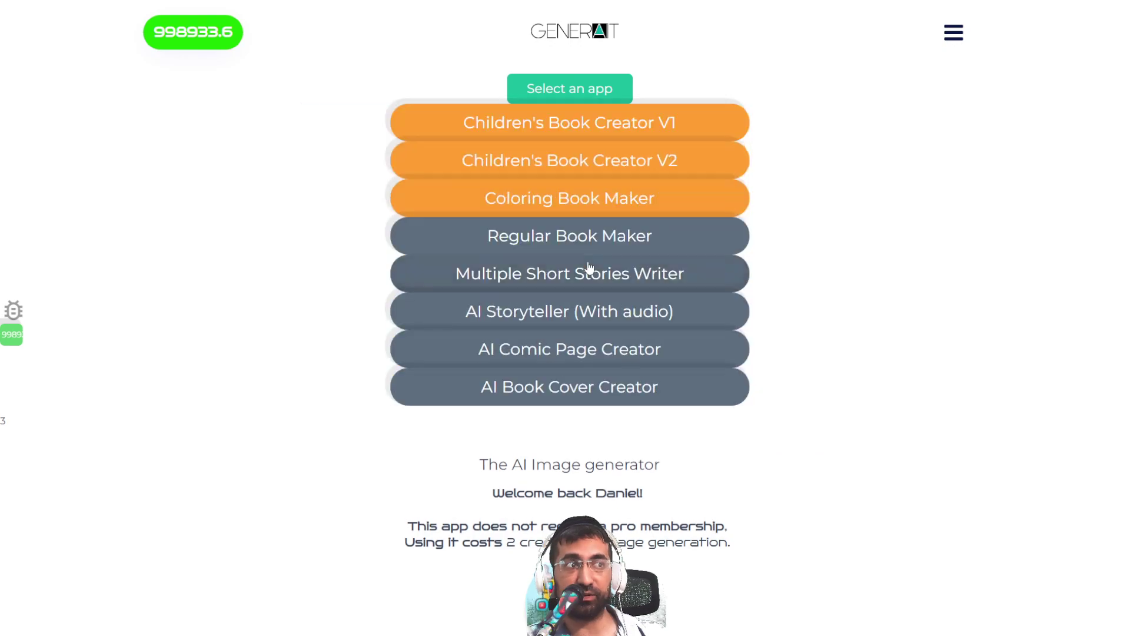
pyautogui.click(592, 95)
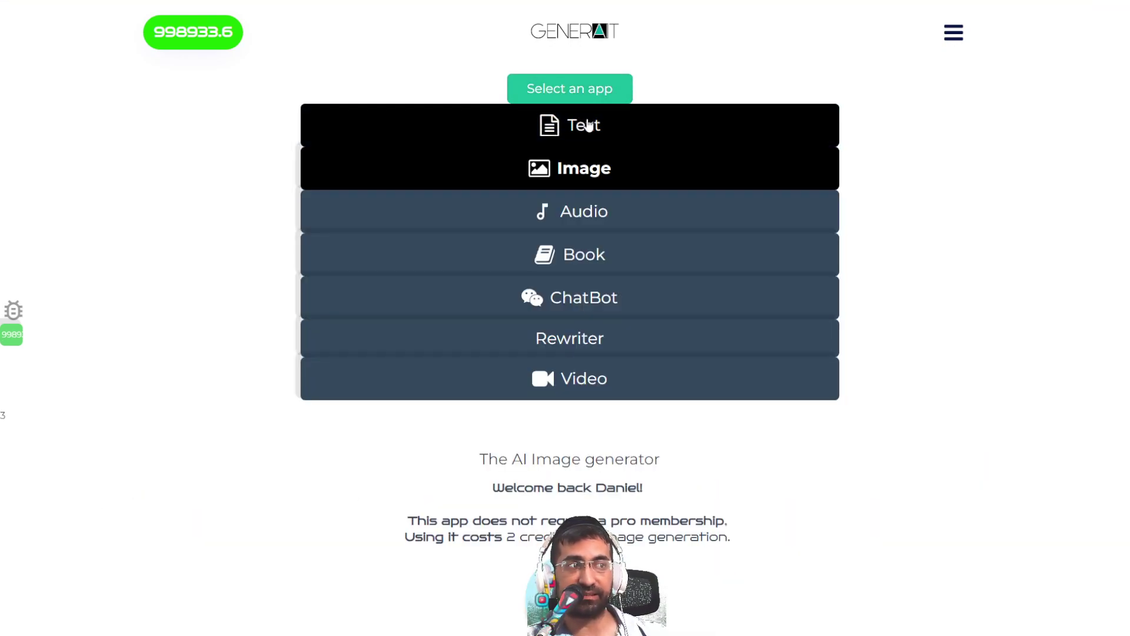
# Launch NEW! AI VIDEO MAKER from the Video category and zoom the page in.
pyautogui.click(570, 384)
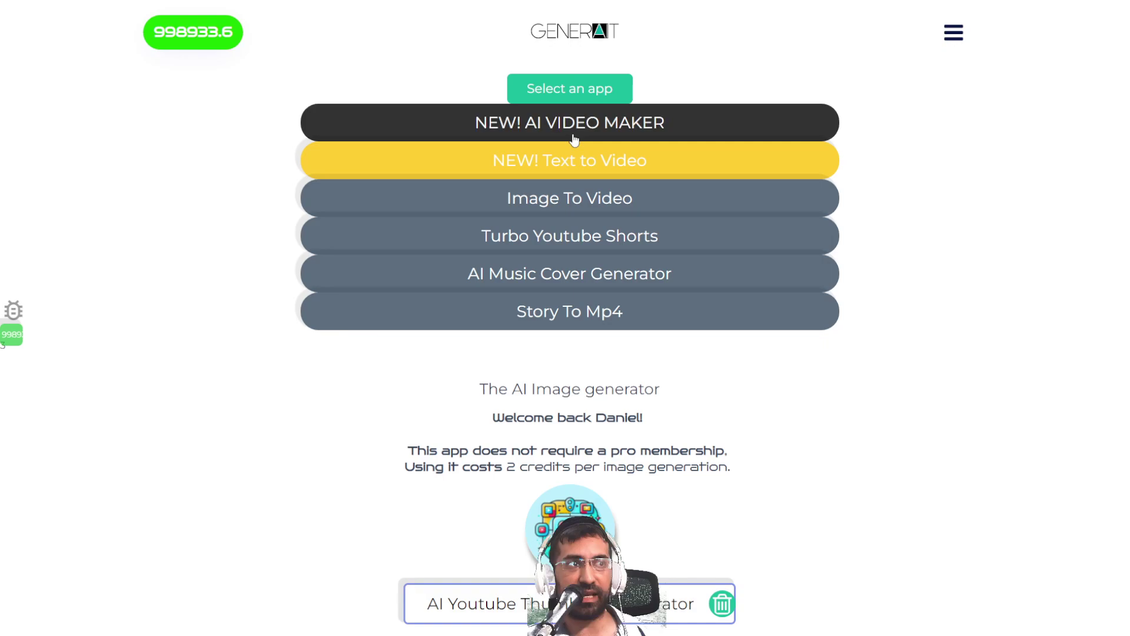
pyautogui.click(606, 126)
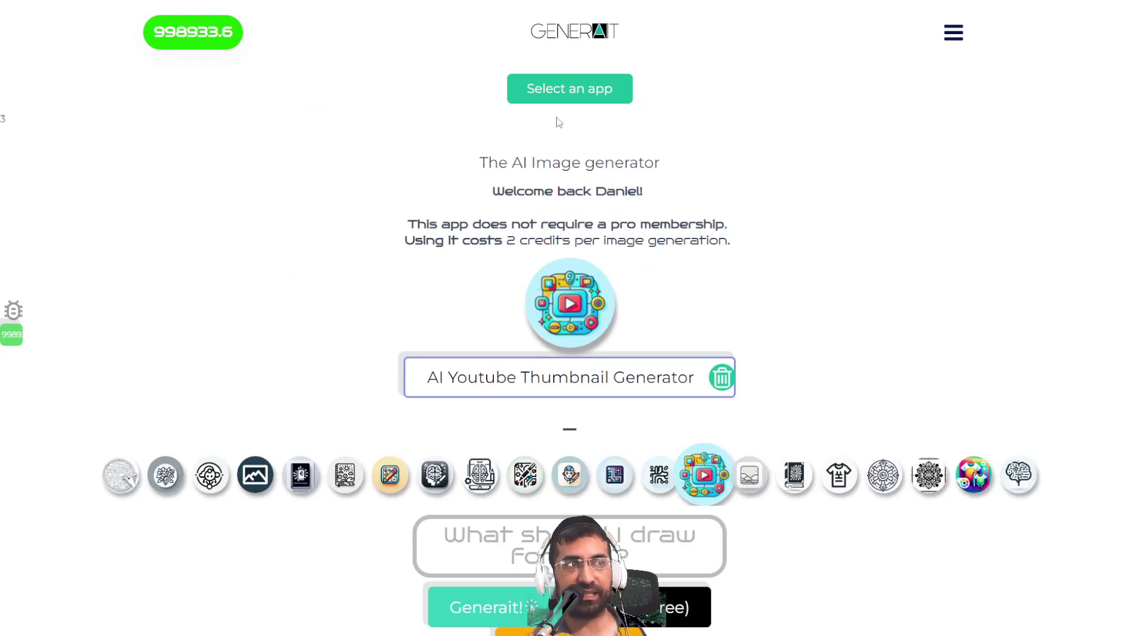
pyautogui.scroll(-2, 324, 195)
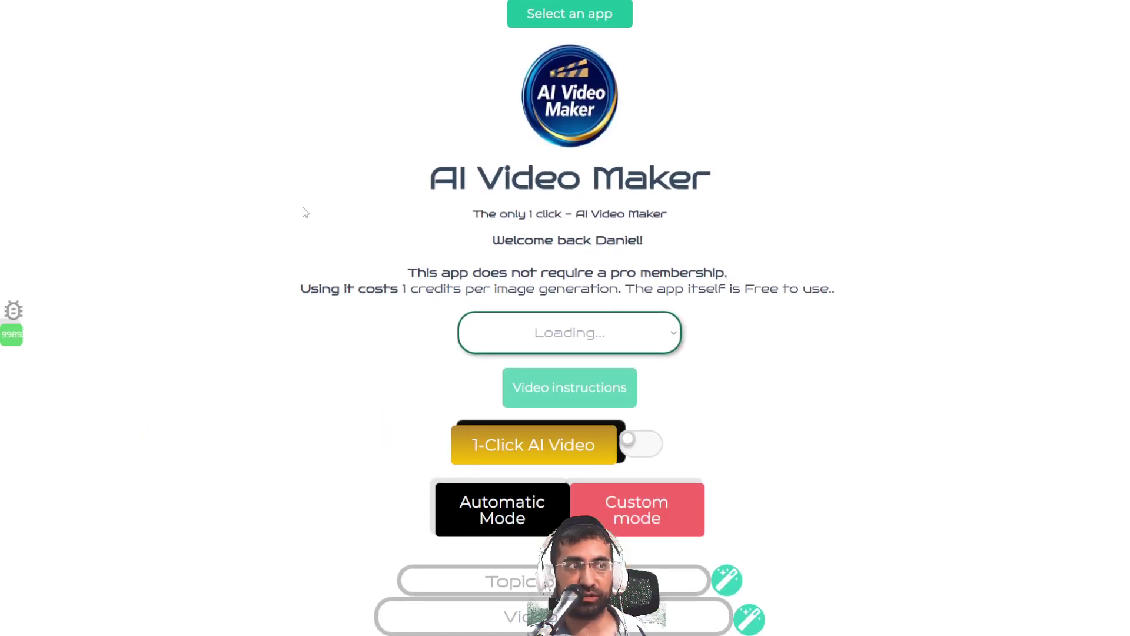
pyautogui.hotkey('ctrl', '+')
pyautogui.scroll(-5, 276, 255)
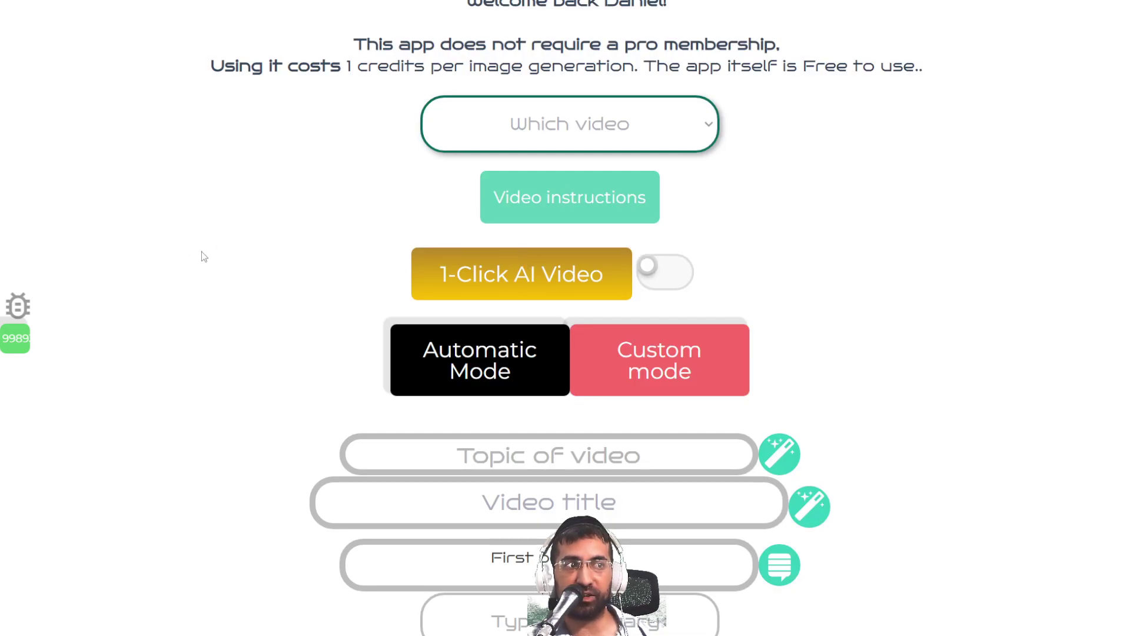
# Create a 1-Click AI Video from the prompt 'Explainer video of the concept: "Confirmation Bias"'.
pyautogui.click(476, 268)
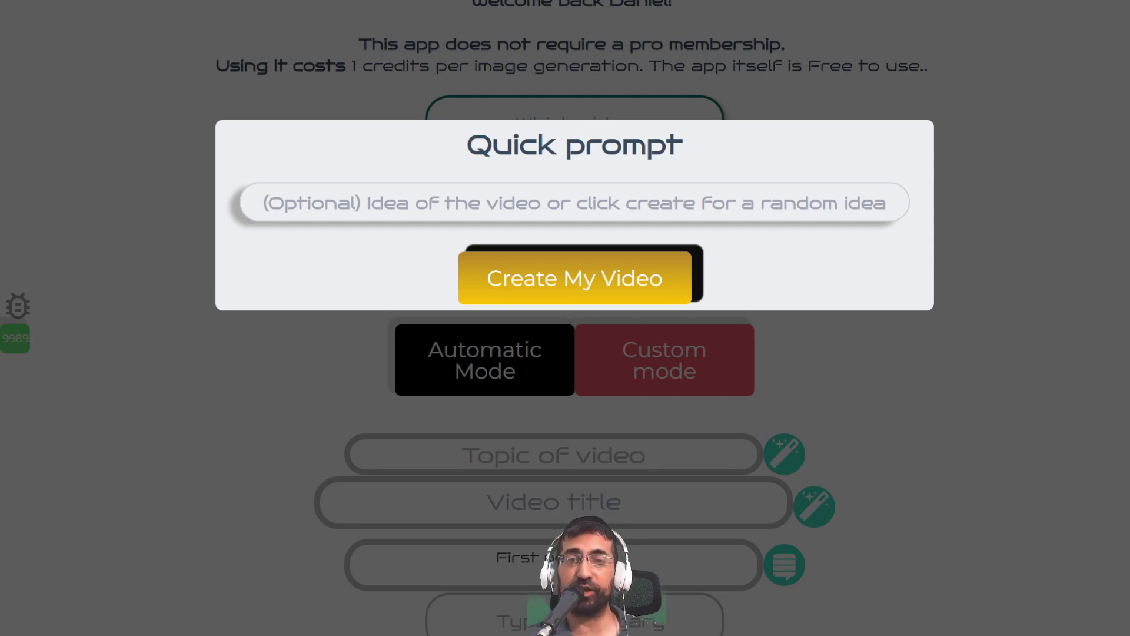
pyautogui.click(628, 203)
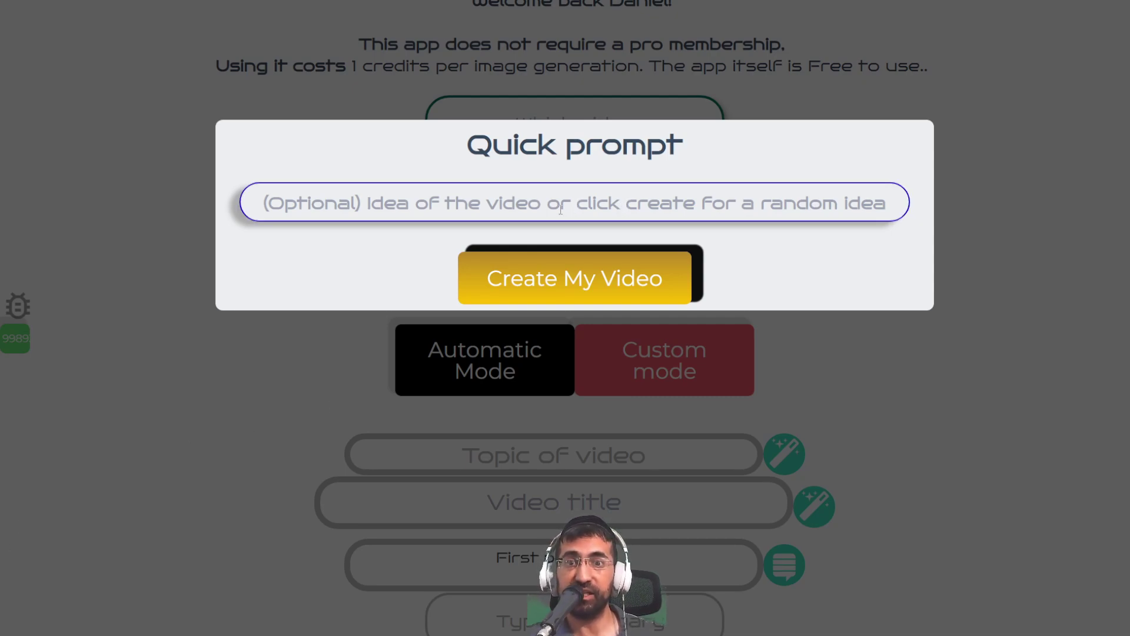
pyautogui.write('Explai')
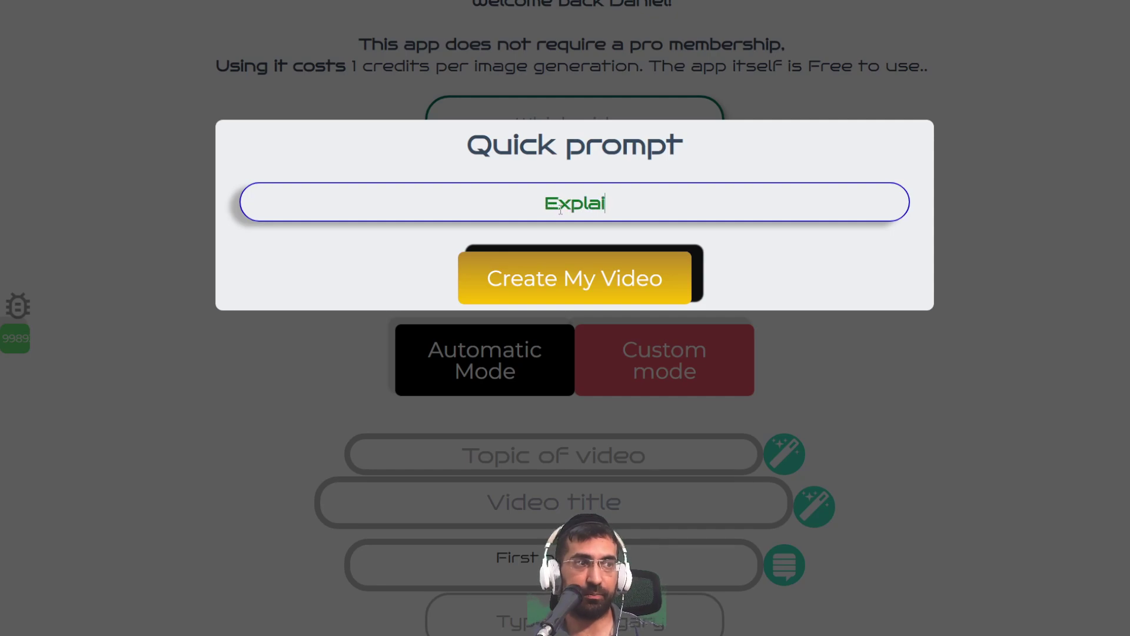
pyautogui.write('ner video ')
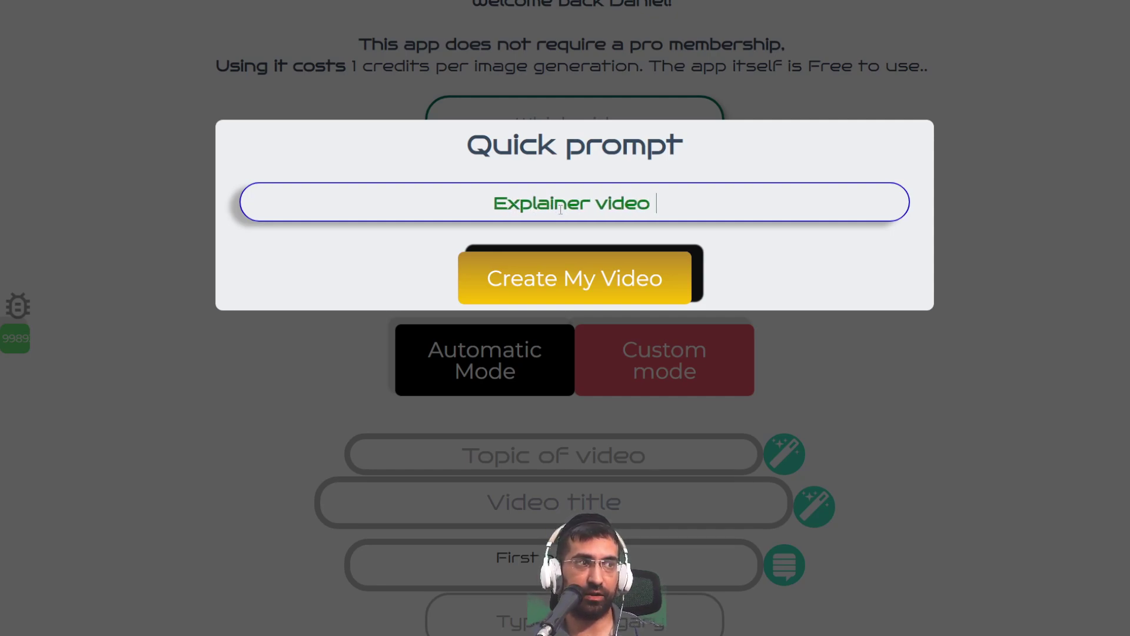
pyautogui.write('of the conc')
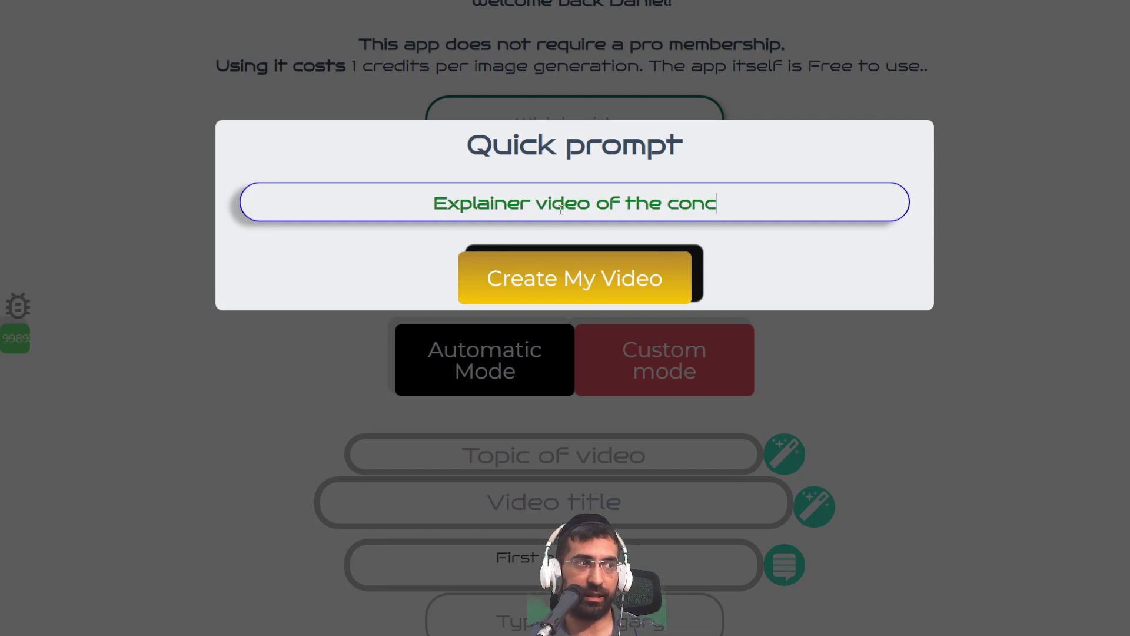
pyautogui.write('ept: C')
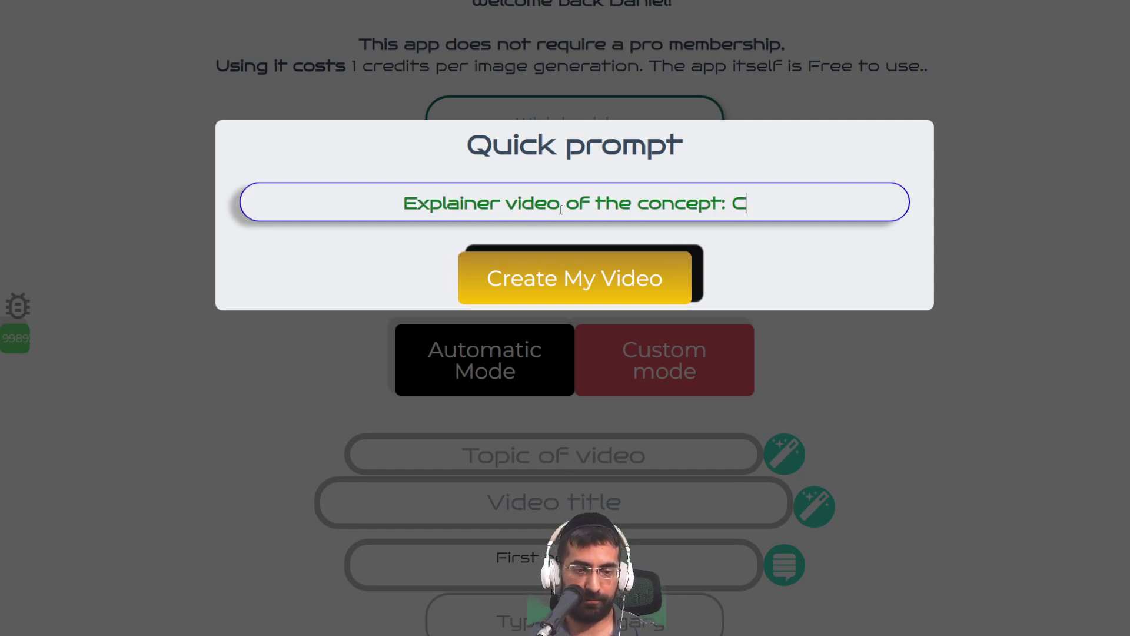
pyautogui.press('BackSpace')
pyautogui.write('"Confirma')
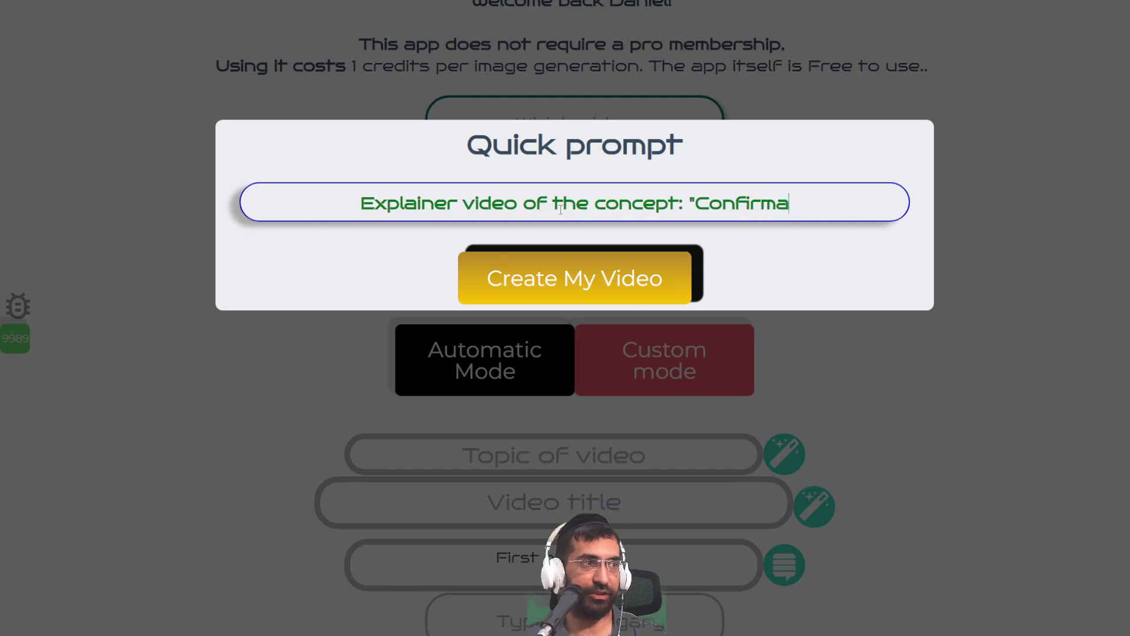
pyautogui.write('tion B')
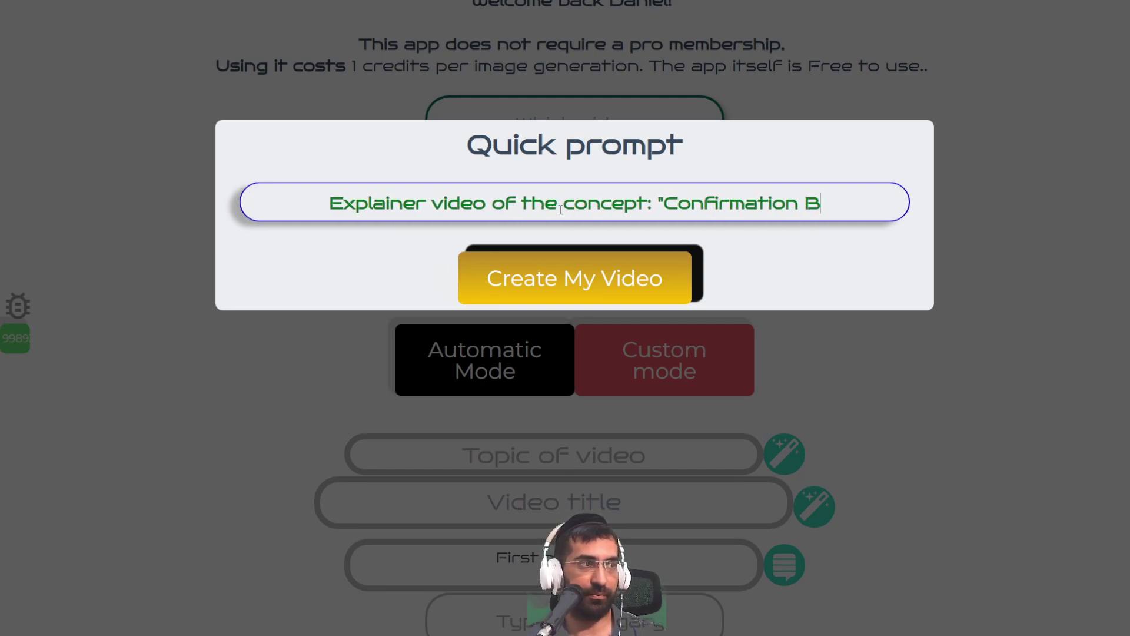
pyautogui.write('ias"')
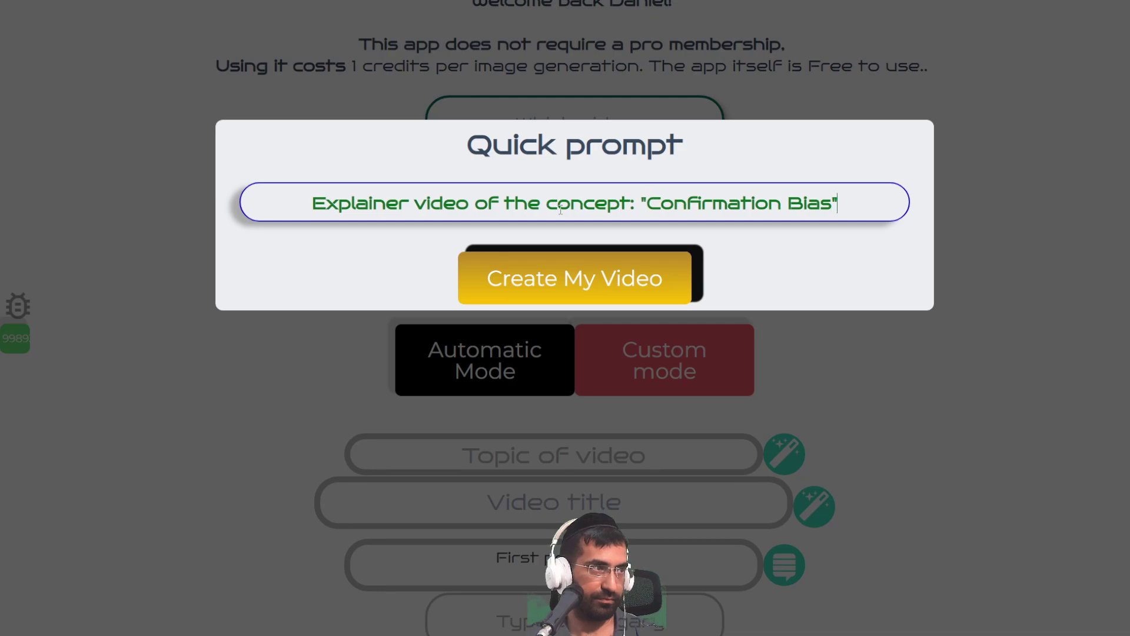
pyautogui.click(627, 281)
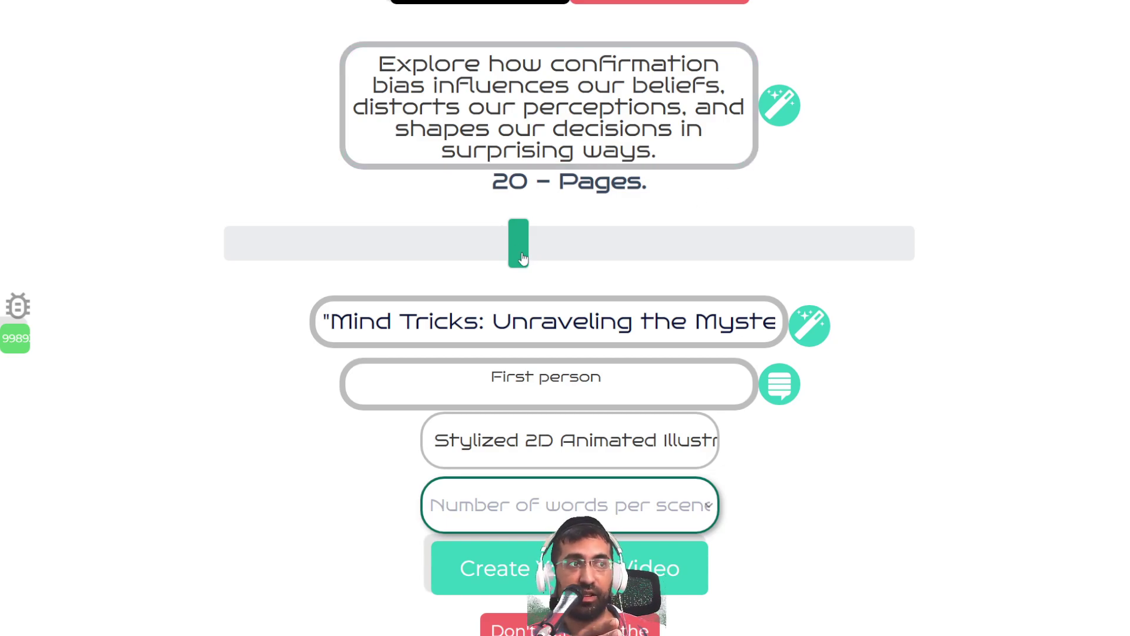
# Reduce the video to 10 pages, keeping First person as the narration perspective.
pyautogui.moveTo(521, 253); pyautogui.dragTo(323, 287)
pyautogui.scroll(-1, 313, 302)
pyautogui.click(485, 304)
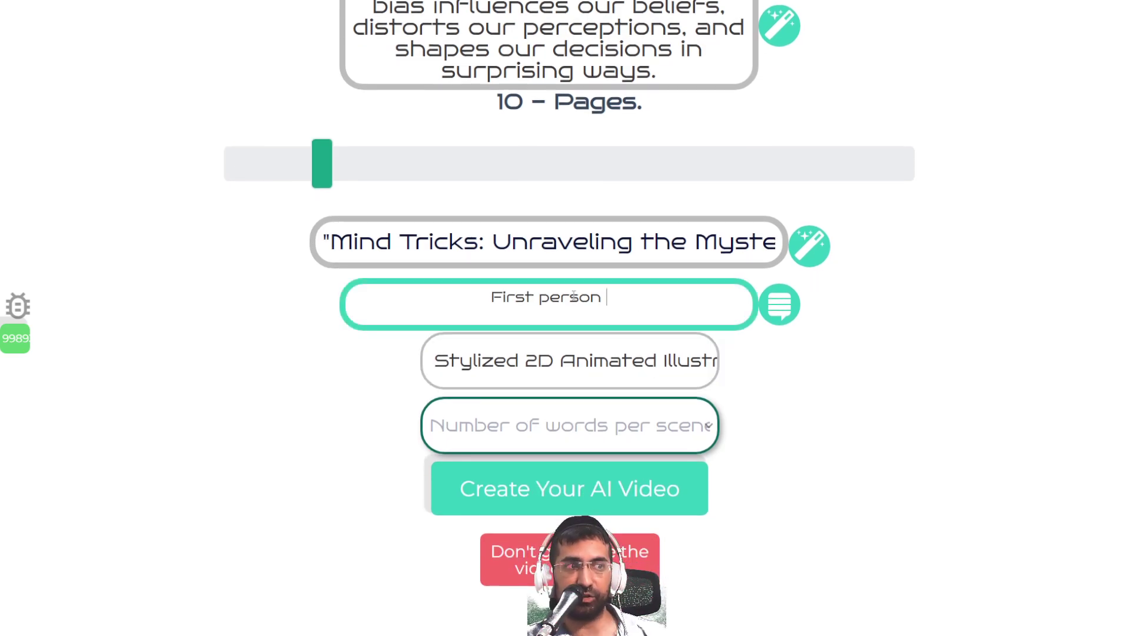
pyautogui.hotkey('ctrl', 'a')
pyautogui.press('BackSpace')
pyautogui.hotkey('ctrl', 'z')
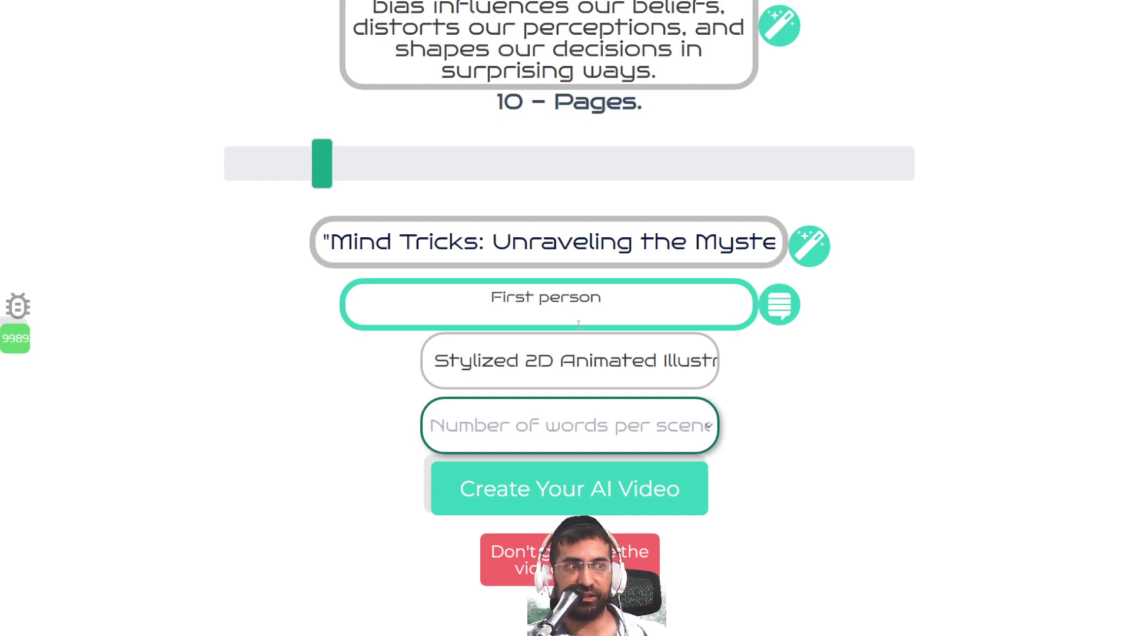
# Try replacing the imagery style description with 'Realistic', then 'Cartoon'.
pyautogui.click(556, 360)
pyautogui.hotkey('ctrl', 'a')
pyautogui.moveTo(696, 360); pyautogui.dragTo(433, 363)
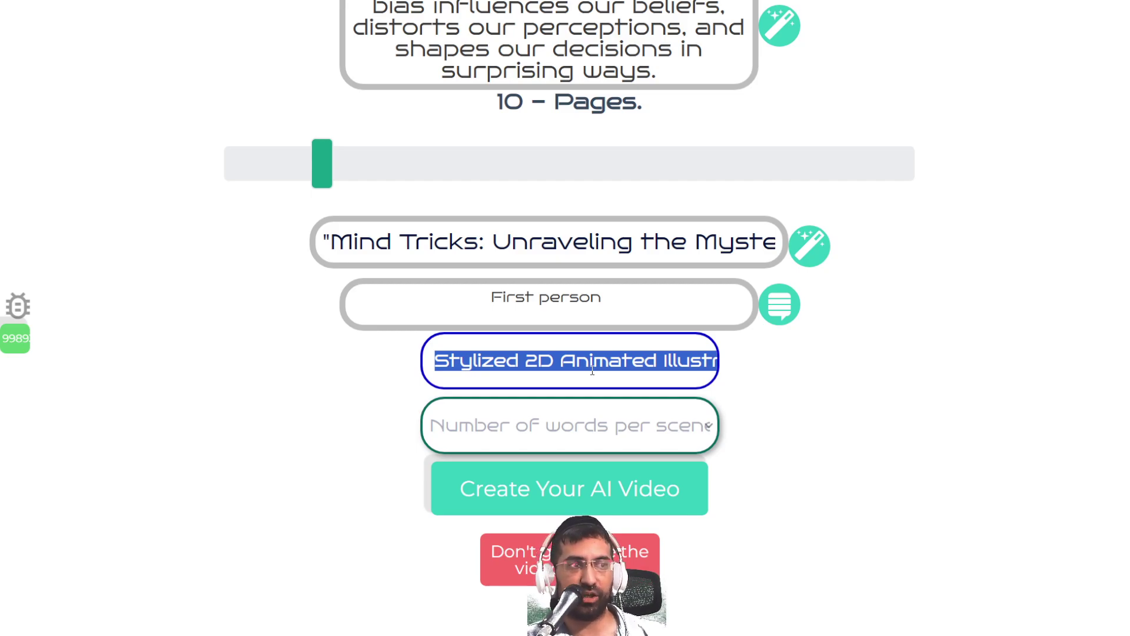
pyautogui.click(554, 358)
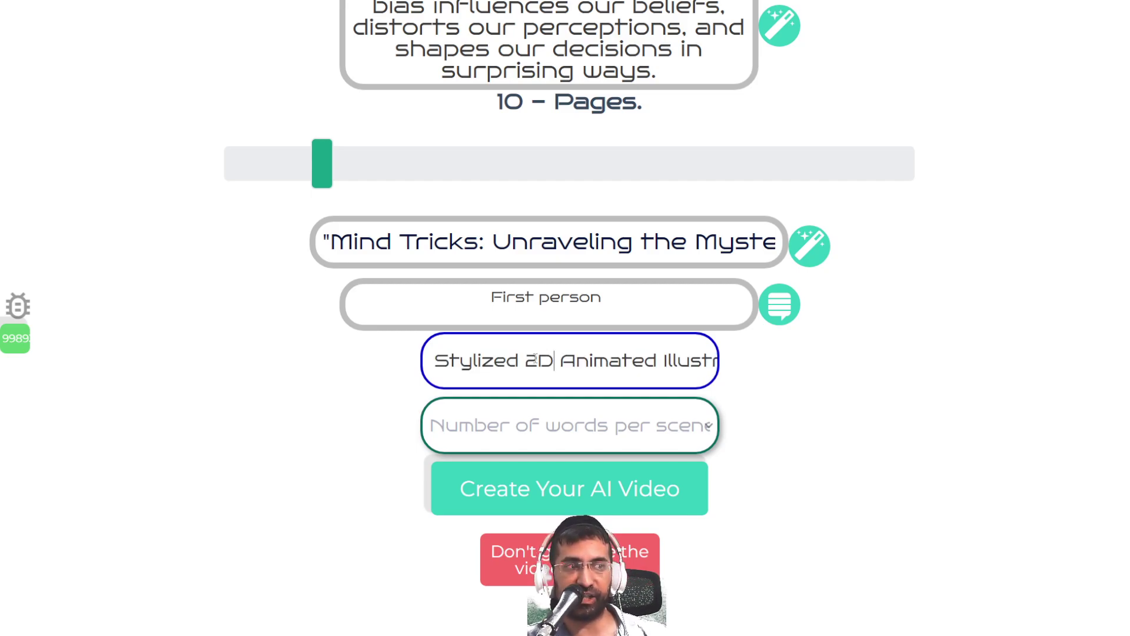
pyautogui.hotkey('ctrl', 'a')
pyautogui.press('BackSpace')
pyautogui.write('Realis')
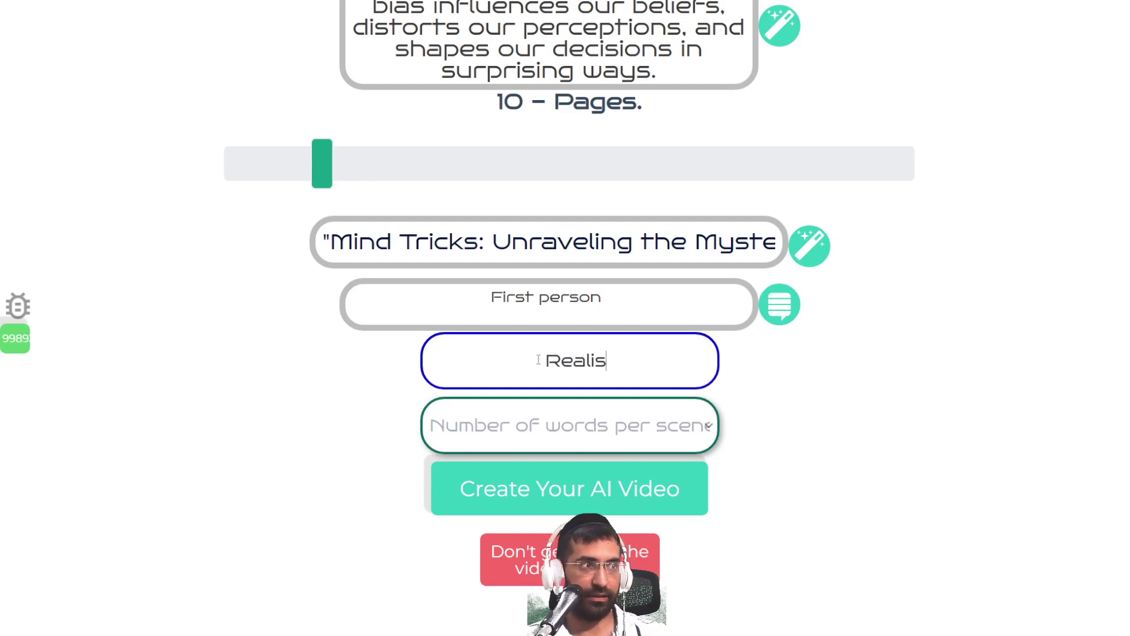
pyautogui.write('tic')
pyautogui.hotkey('ctrl', 'a')
pyautogui.write('Cartoon')
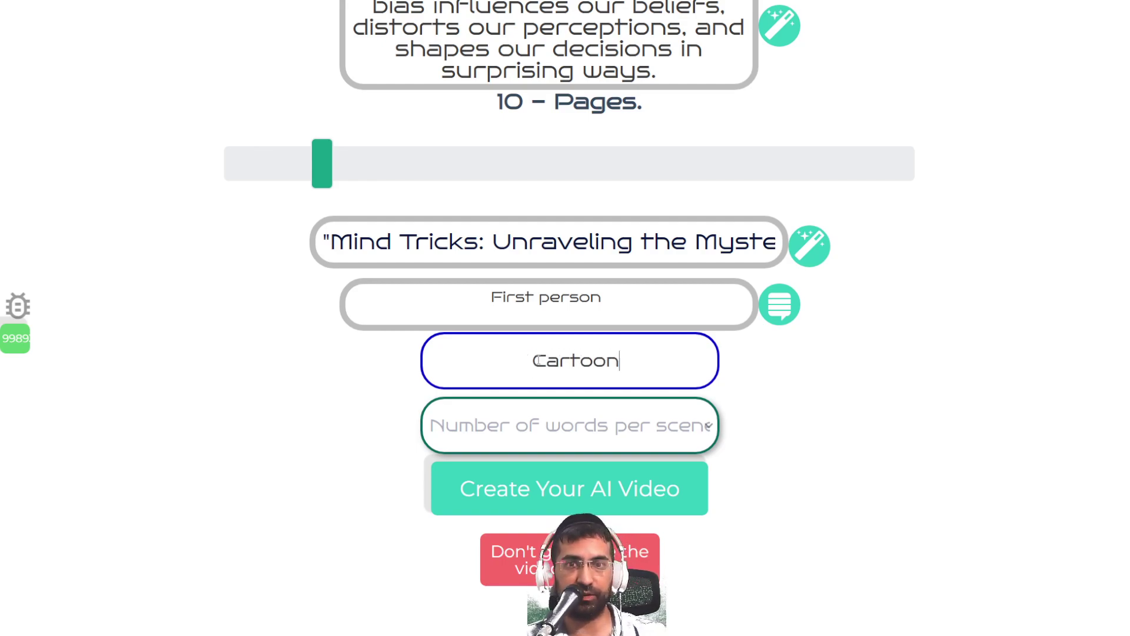
# Restore the original stylized 2D animated illustration style with minimalist colors.
pyautogui.hotkey('ctrl', 'a')
pyautogui.hotkey('ctrl', 'v')
pyautogui.moveTo(547, 360); pyautogui.dragTo(341, 354)
pyautogui.click(341, 353)
pyautogui.tripleClick(453, 353)
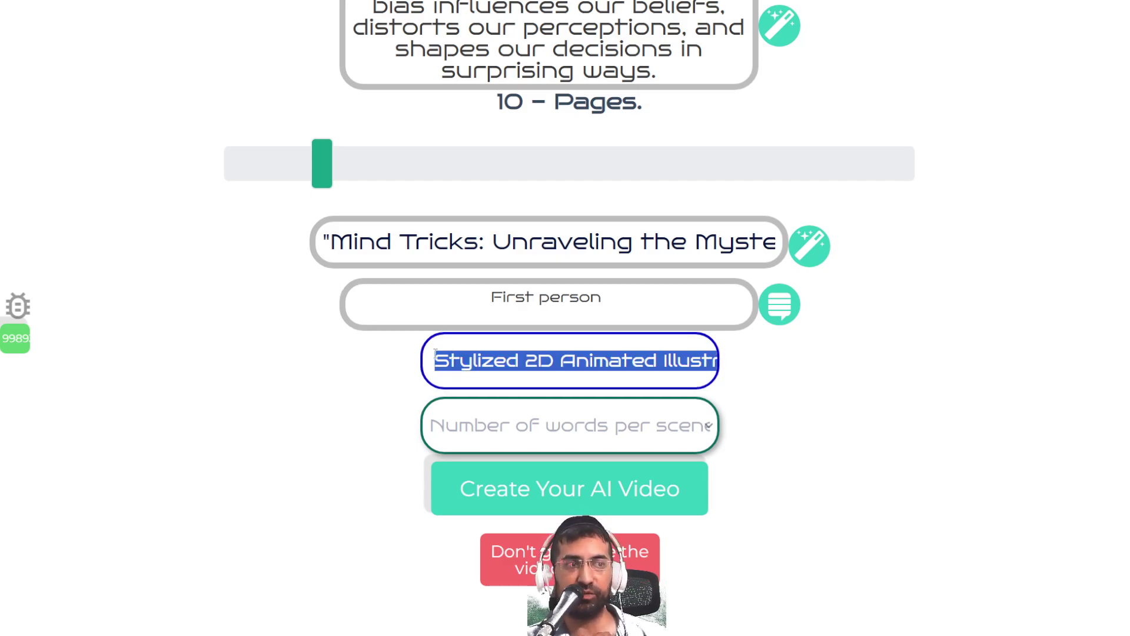
pyautogui.click(393, 363)
pyautogui.scroll(-1, 377, 406)
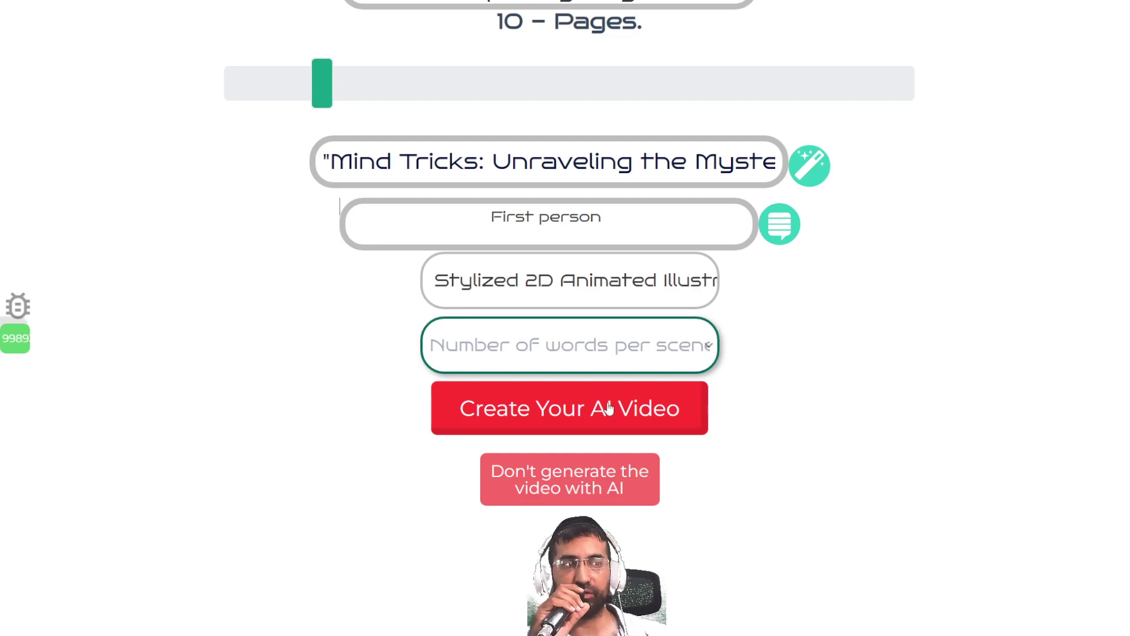
# Generate the ten-line confirmation bias script, review it, and approve it.
pyautogui.click(635, 410)
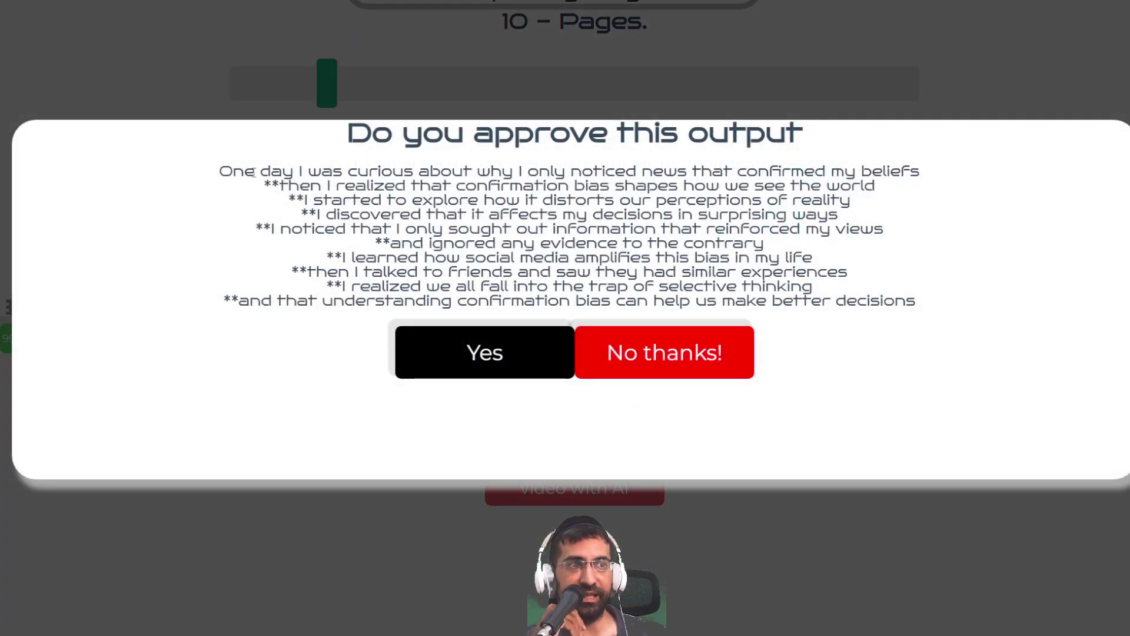
pyautogui.moveTo(253, 172); pyautogui.dragTo(815, 285)
pyautogui.click(772, 281)
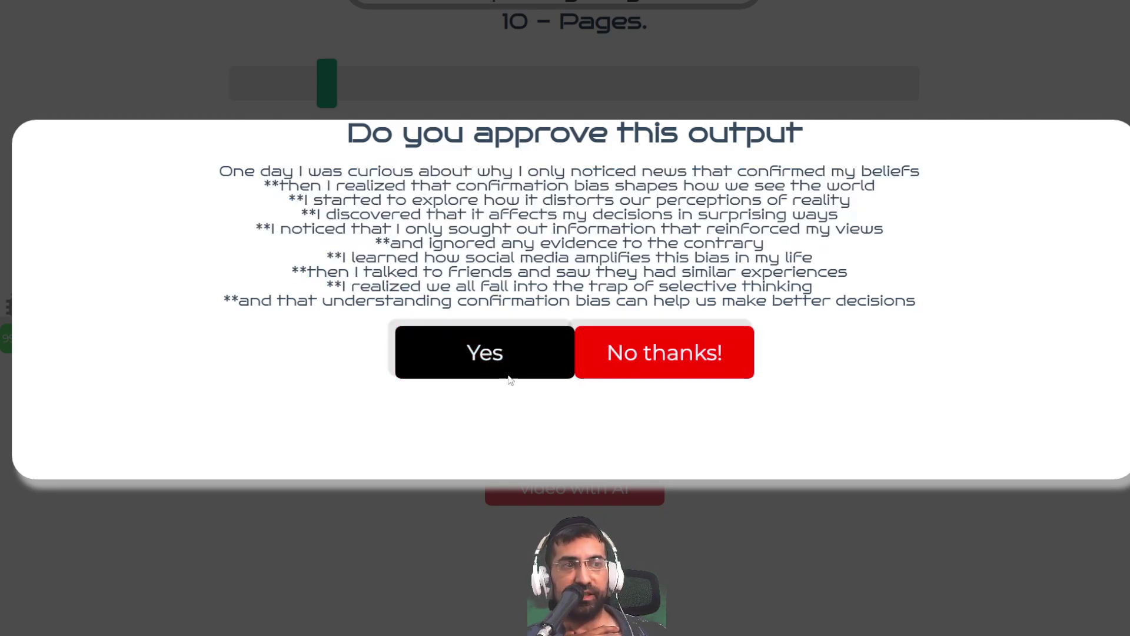
pyautogui.moveTo(496, 354)
pyautogui.mouseDown()
pyautogui.moveTo(533, 187)
pyautogui.moveTo(488, 358)
pyautogui.mouseUp()
pyautogui.click(488, 357)
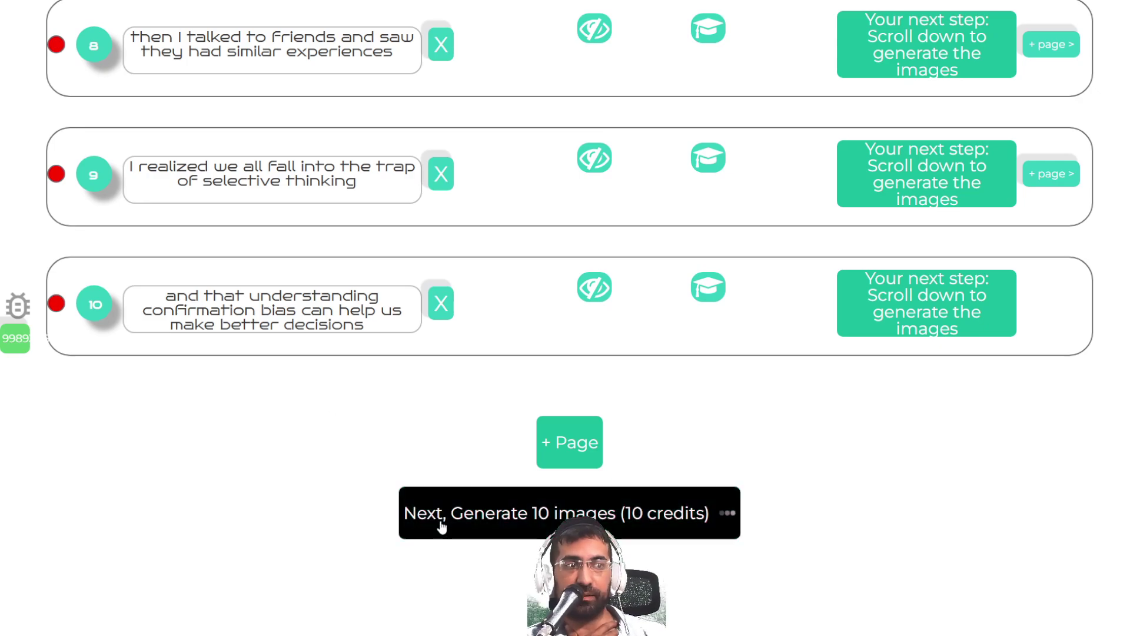
# Generate 10 scene illustrations for 10 credits and scroll through the pages as they load.
pyautogui.click(442, 518)
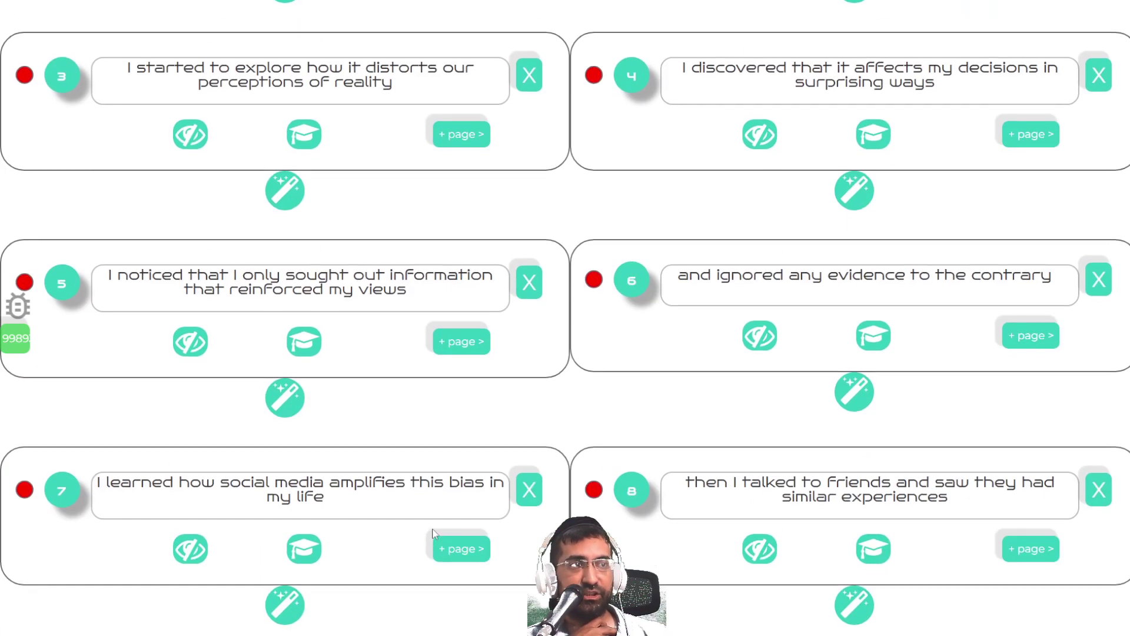
pyautogui.scroll(-2, 425, 559)
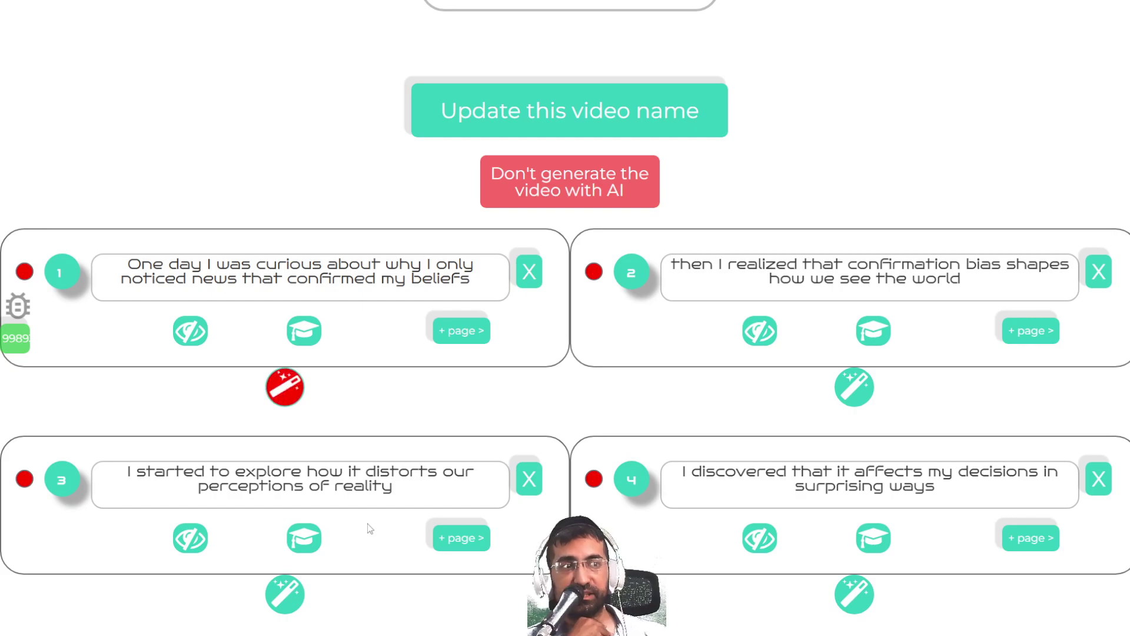
pyautogui.scroll(-3, 487, 497)
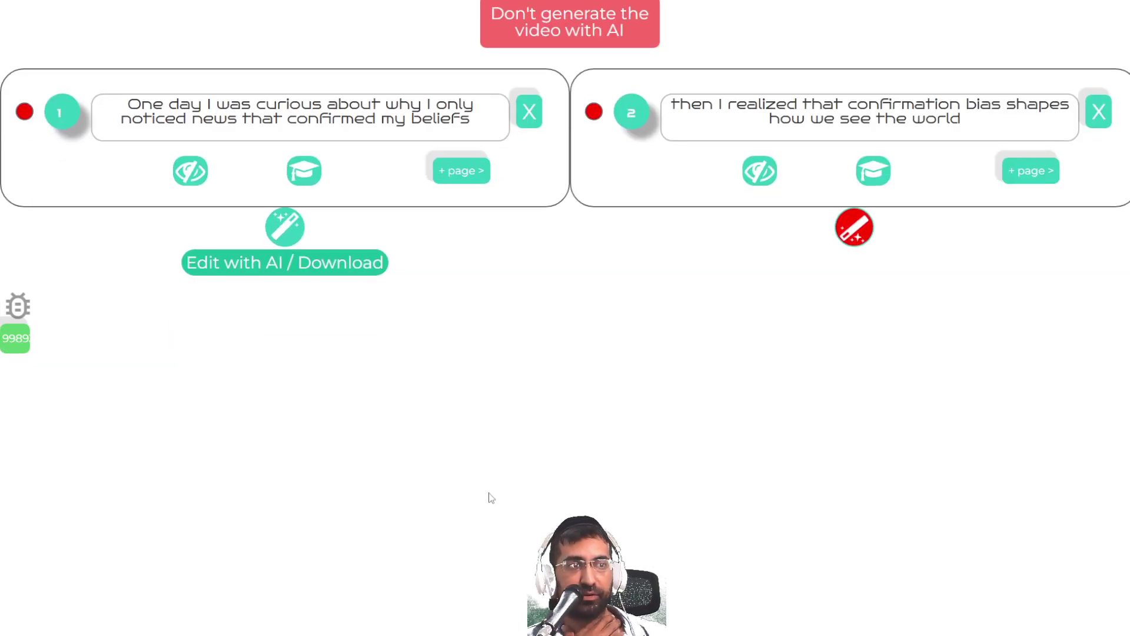
pyautogui.scroll(-1, 487, 497)
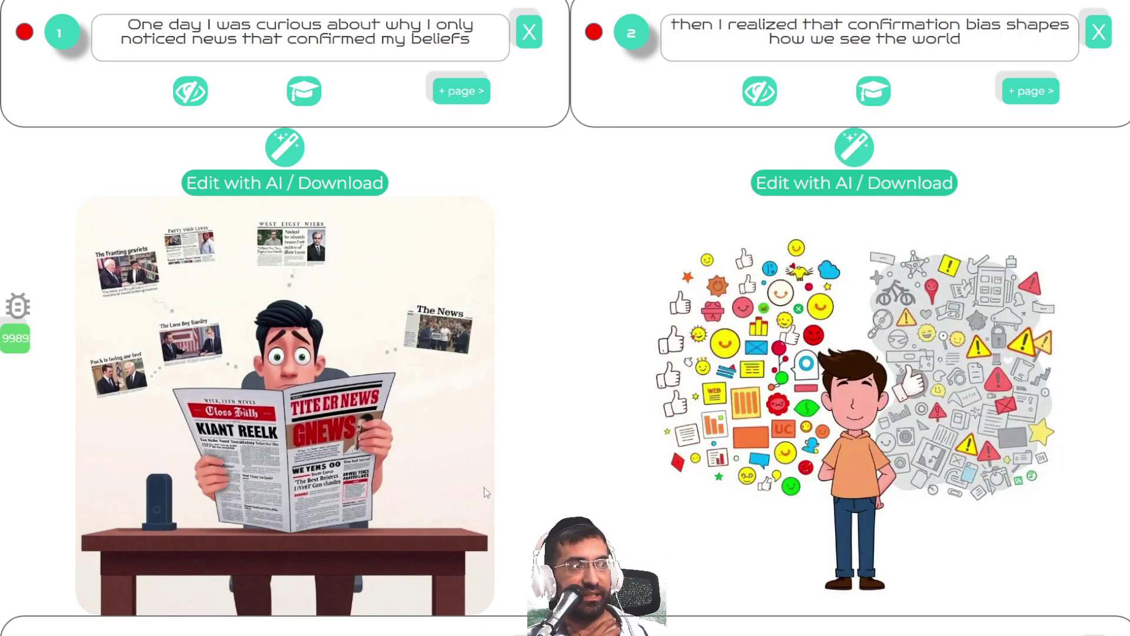
pyautogui.scroll(-4, 484, 486)
pyautogui.click(453, 478)
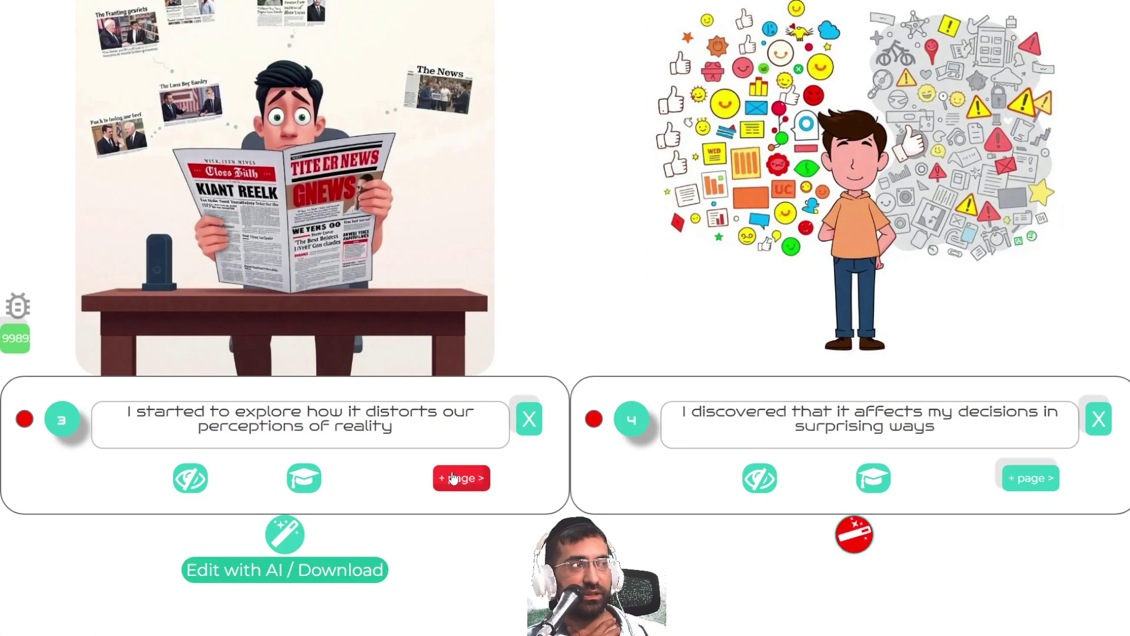
pyautogui.scroll(-4, 449, 468)
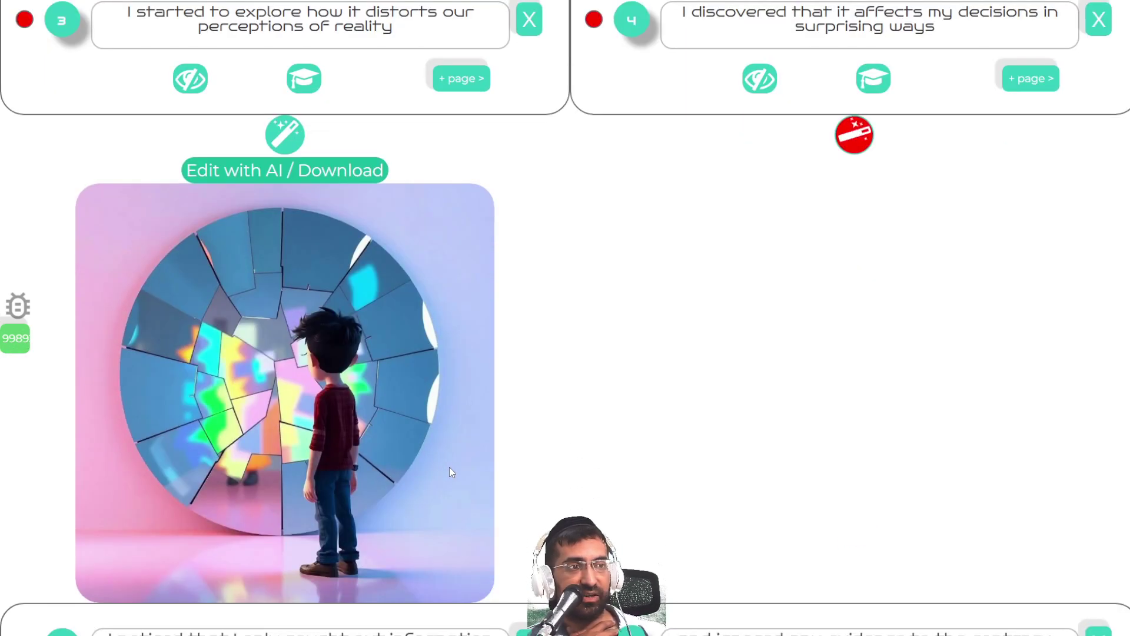
pyautogui.scroll(12, 434, 481)
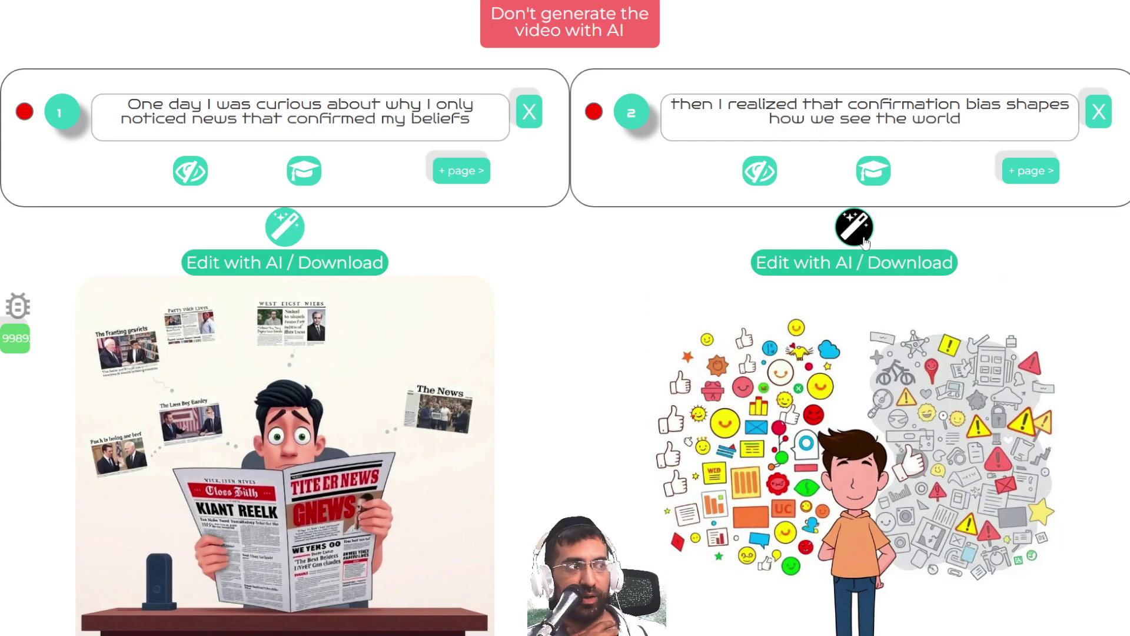
pyautogui.scroll(-9, 845, 221)
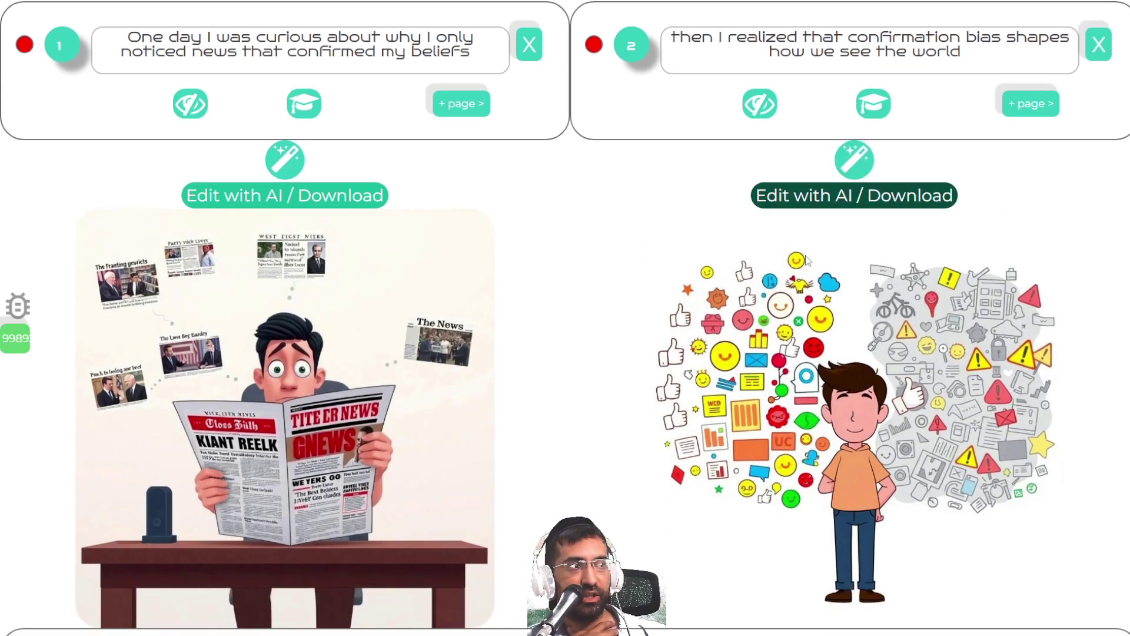
pyautogui.scroll(-4, 569, 301)
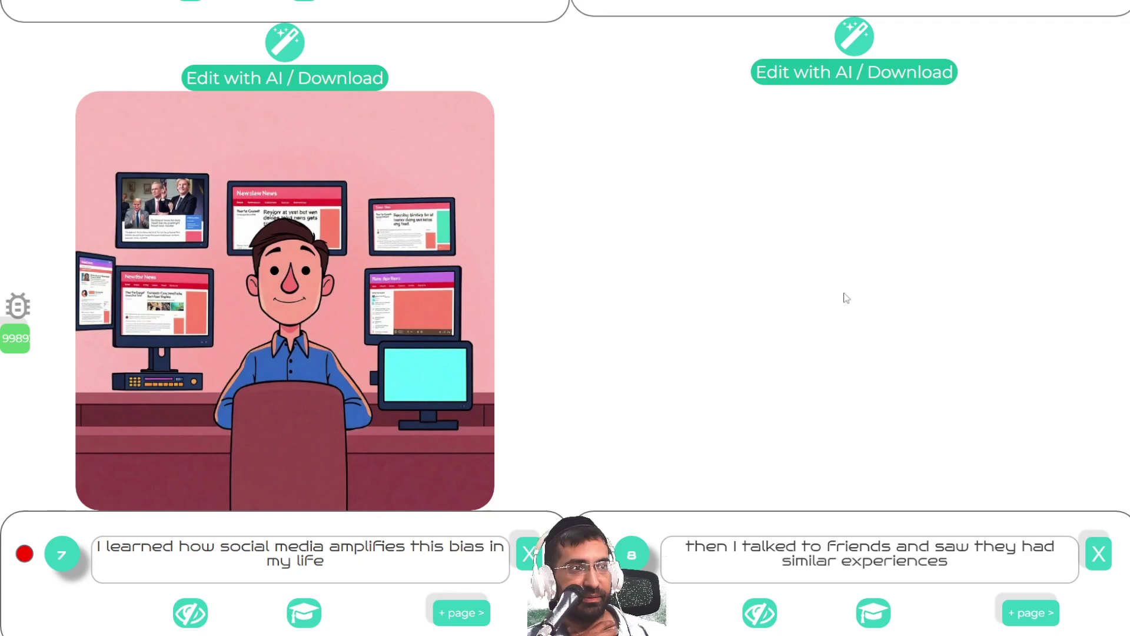
pyautogui.scroll(-5, 843, 294)
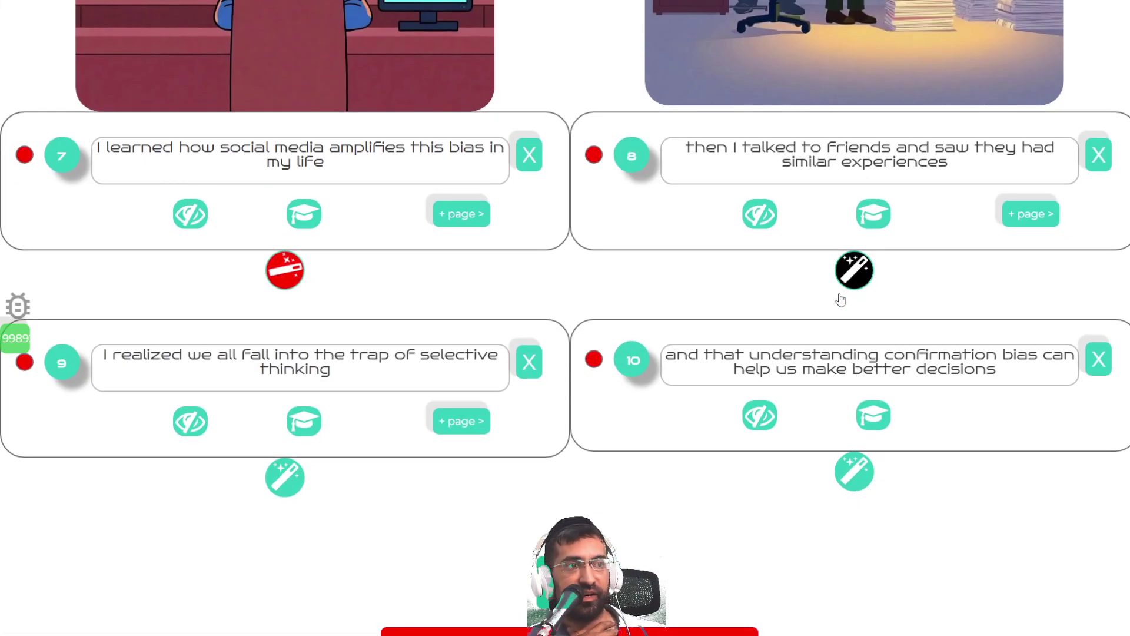
pyautogui.scroll(-2, 842, 298)
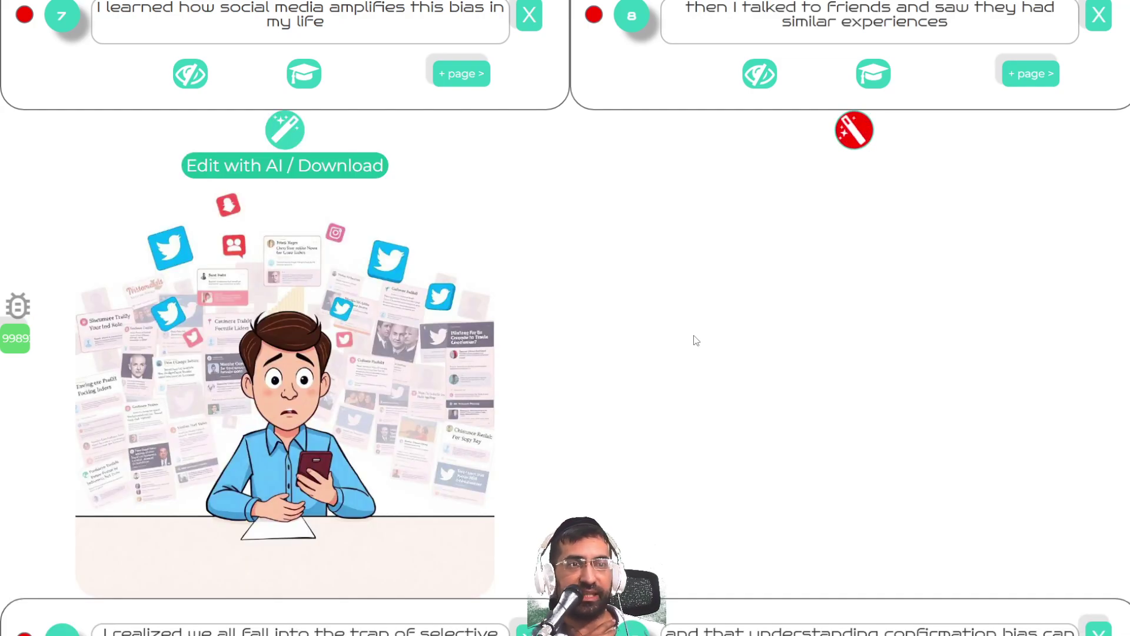
pyautogui.scroll(-4, 695, 344)
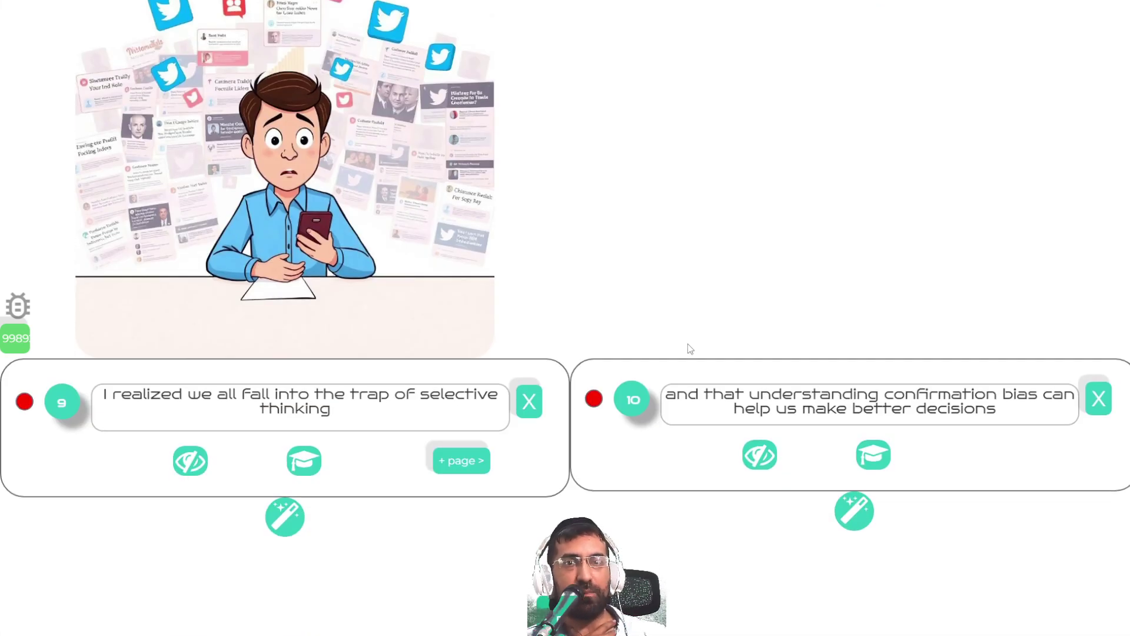
pyautogui.scroll(3, 691, 349)
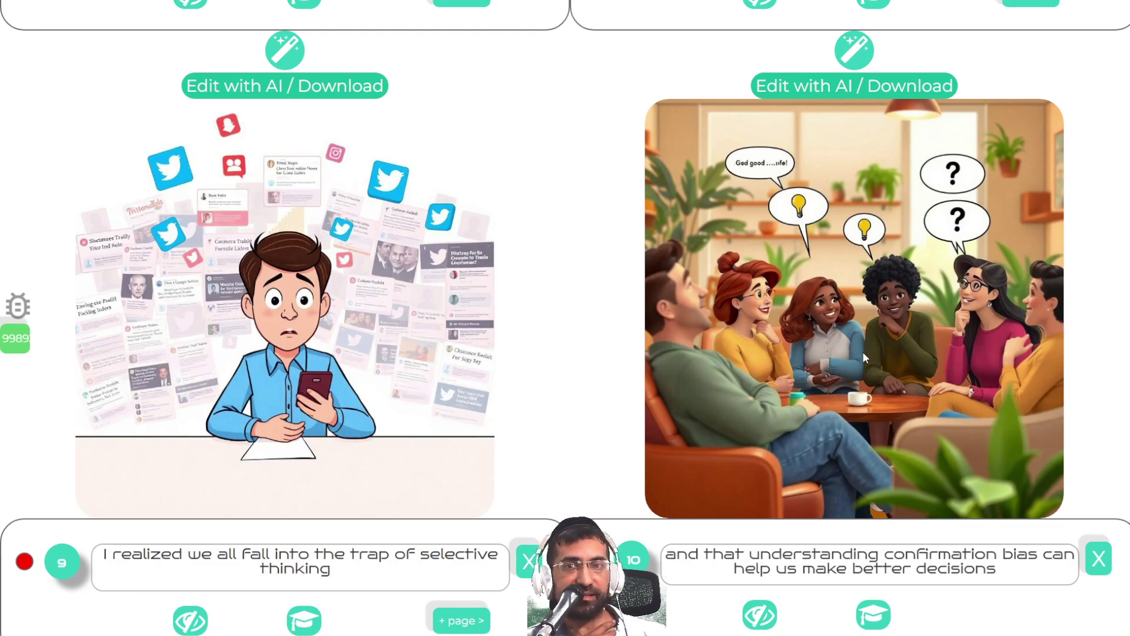
pyautogui.scroll(-3, 857, 351)
pyautogui.scroll(4, 857, 351)
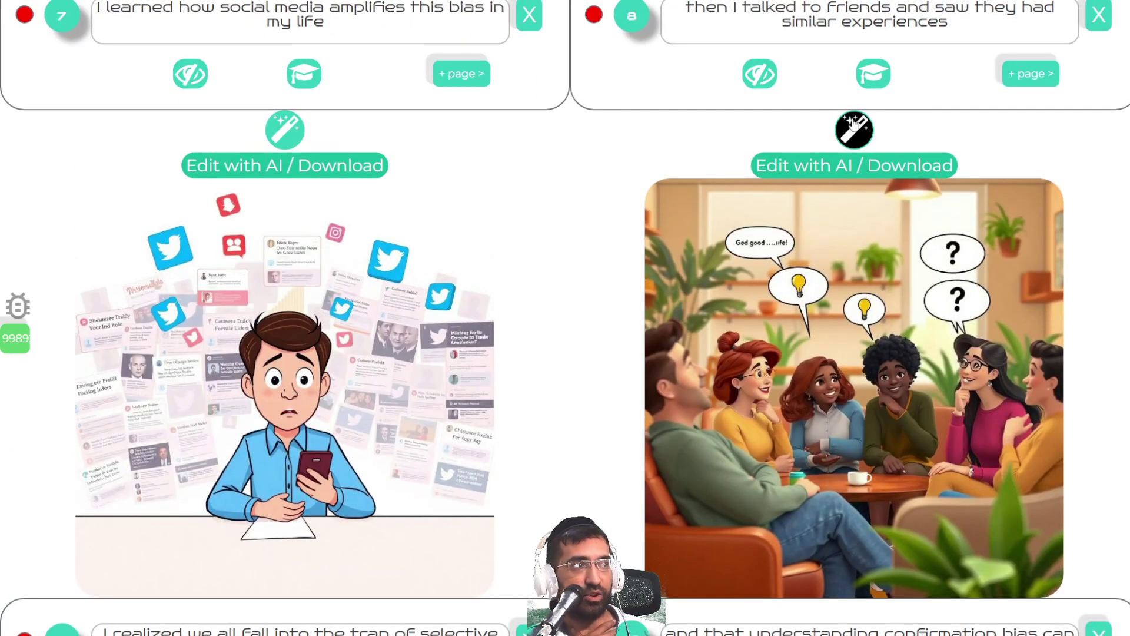
# Regenerate page 8's friends-chatting image into a new café conversation illustration.
pyautogui.click(854, 131)
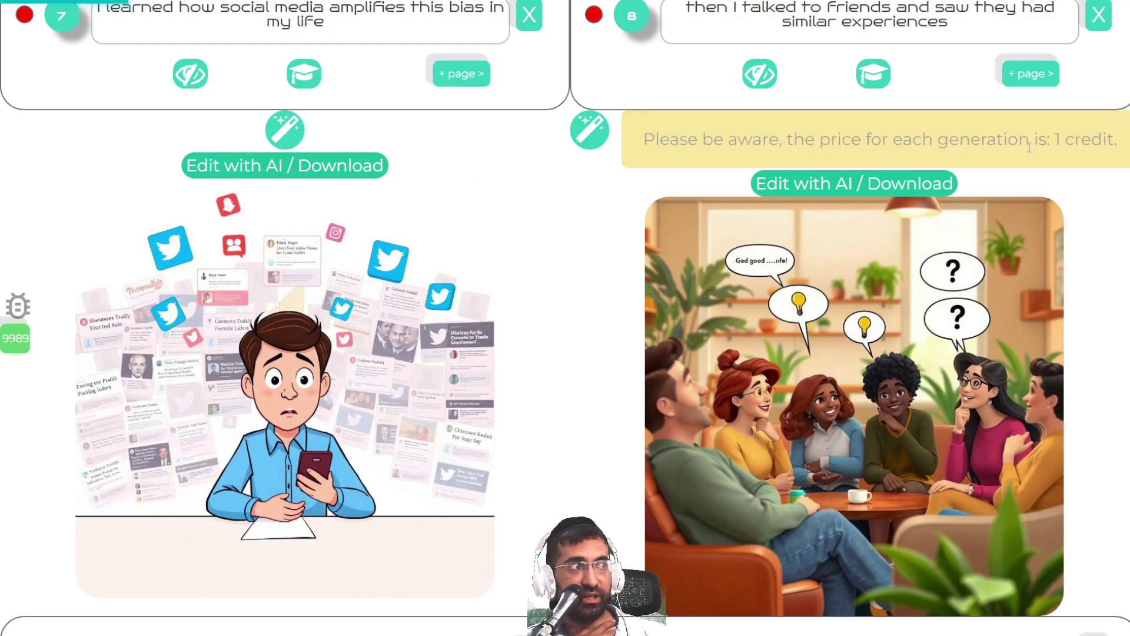
pyautogui.scroll(-10, 982, 222)
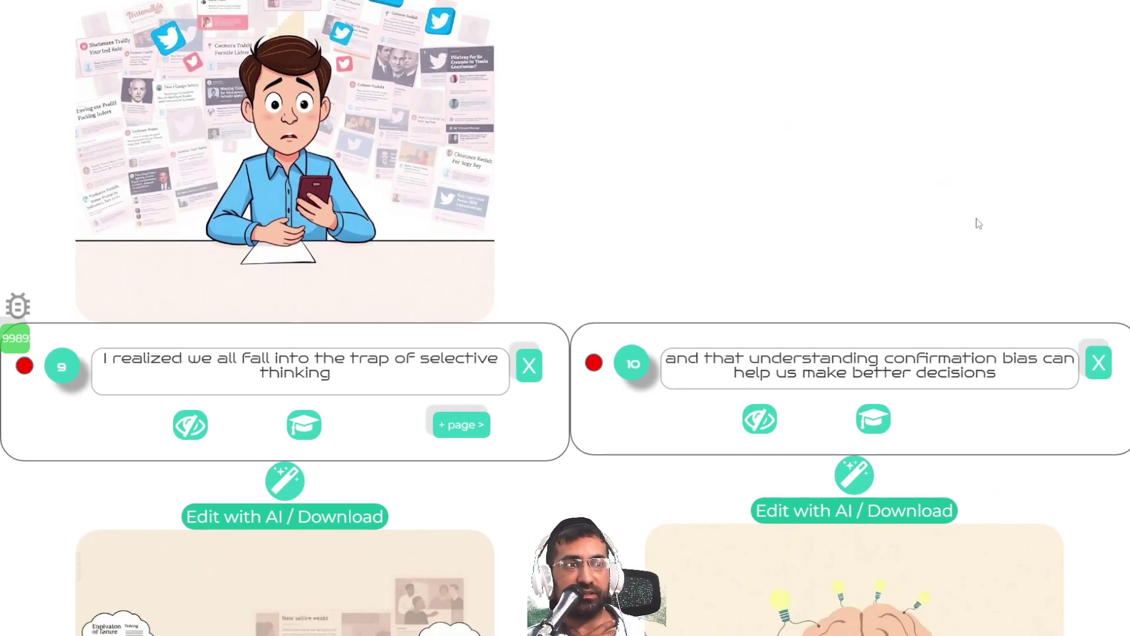
pyautogui.scroll(20, 398, 338)
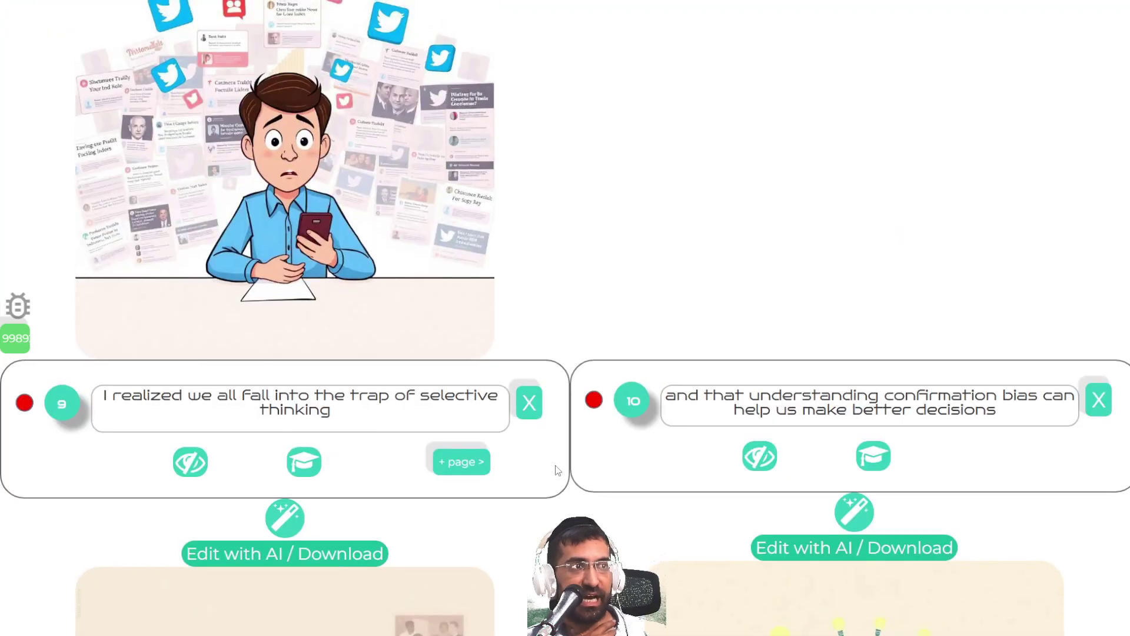
pyautogui.scroll(-7, 555, 460)
pyautogui.scroll(-3, 634, 382)
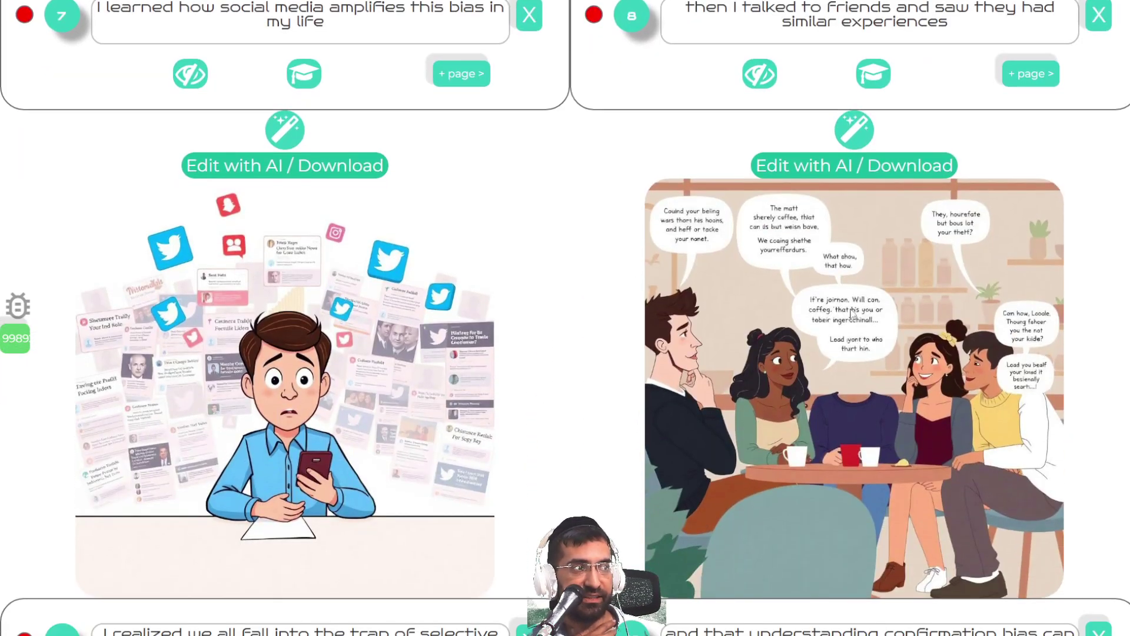
pyautogui.scroll(-15, 818, 398)
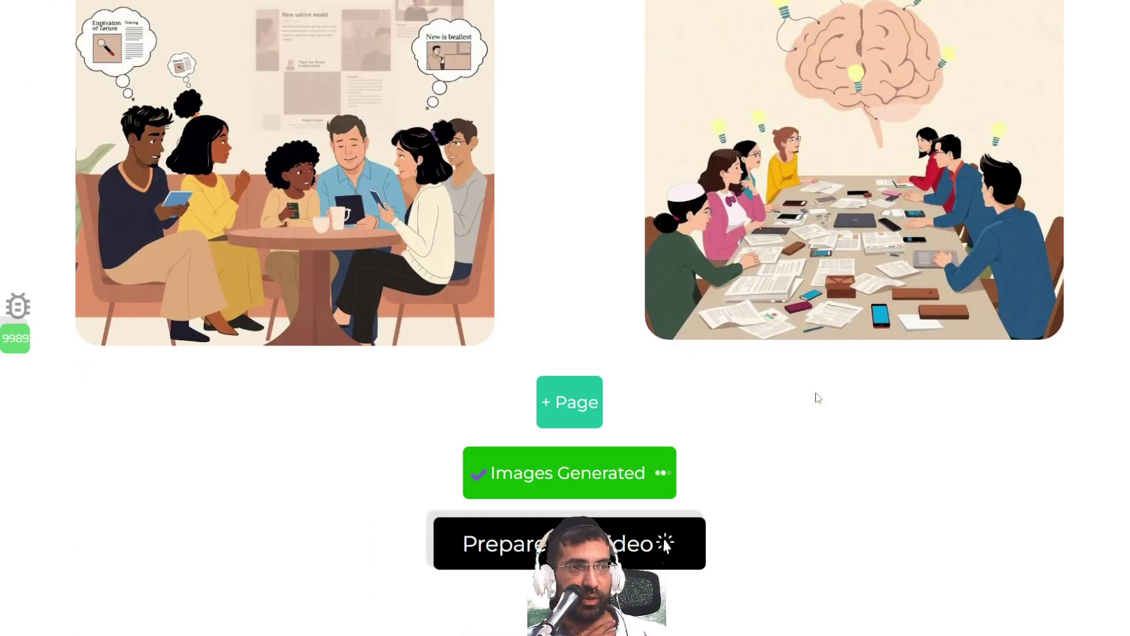
pyautogui.scroll(-1, 712, 417)
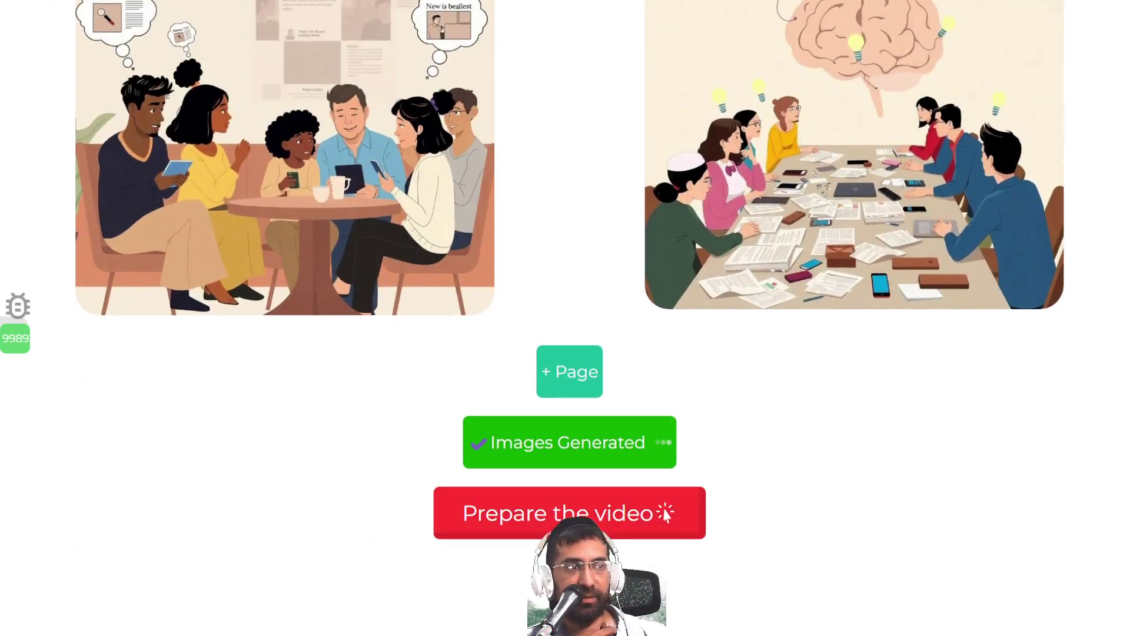
pyautogui.click(665, 513)
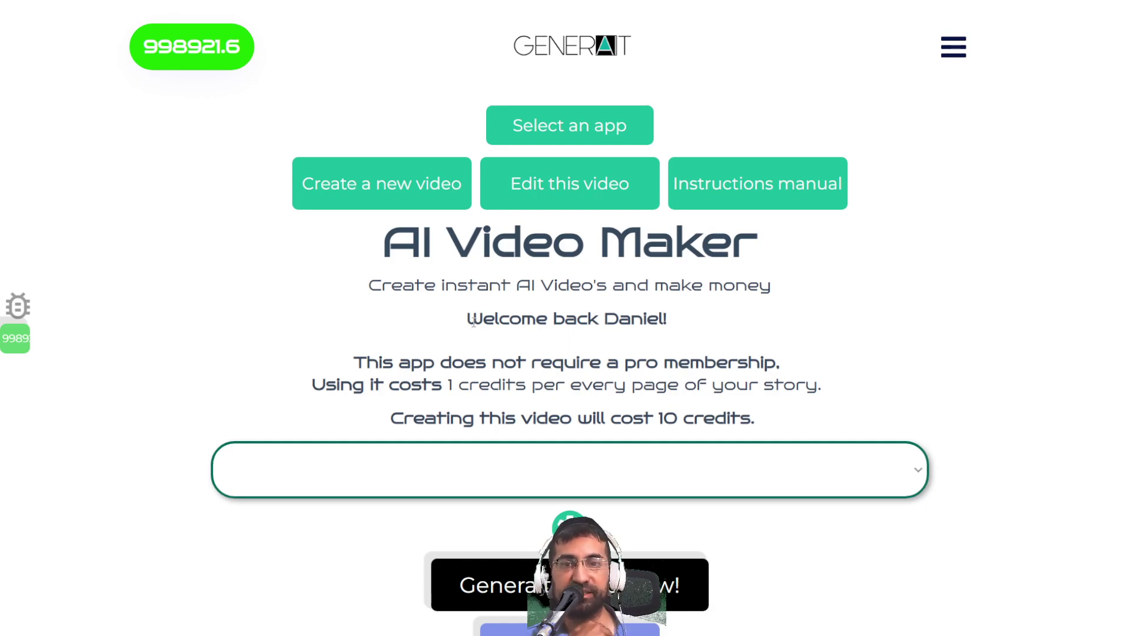
pyautogui.scroll(-4, 474, 307)
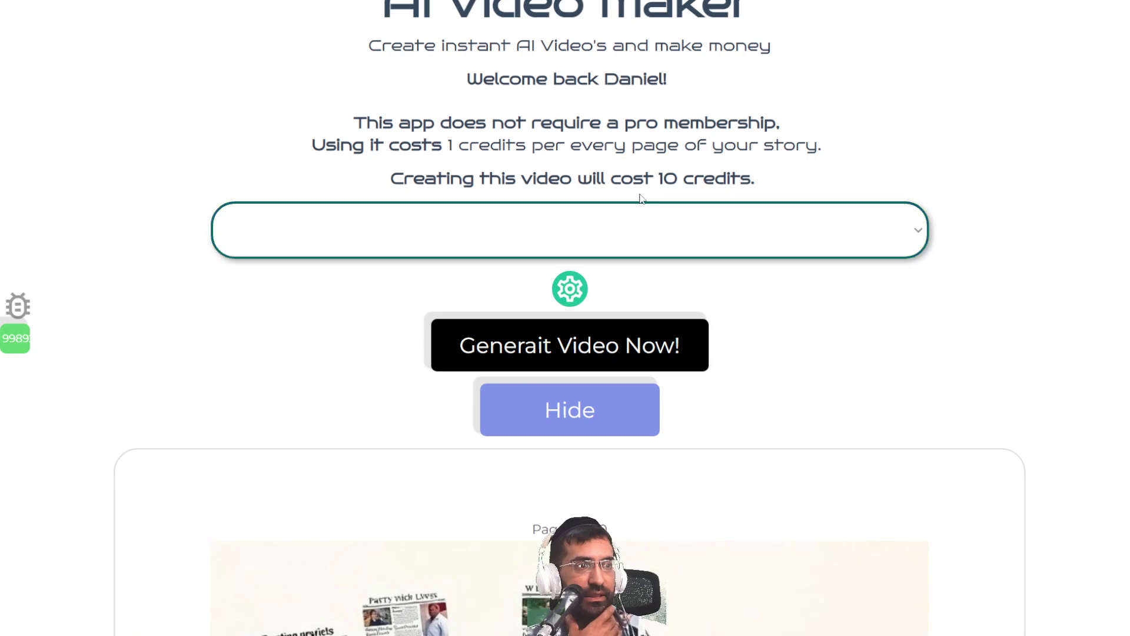
pyautogui.scroll(-3, 630, 183)
pyautogui.scroll(3, 735, 314)
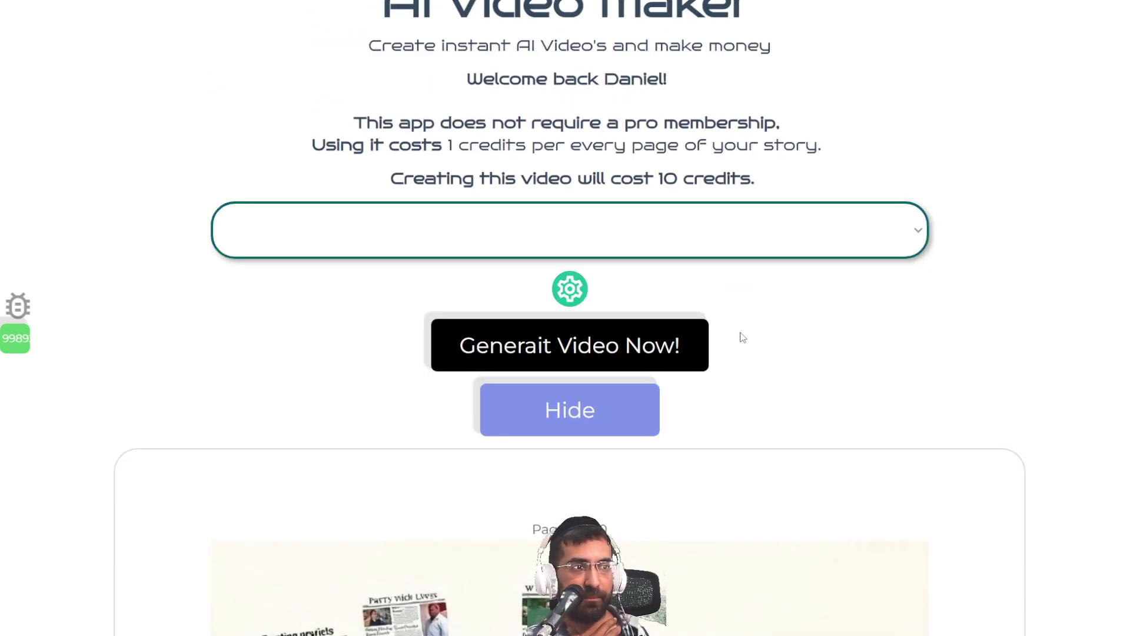
pyautogui.scroll(-3, 743, 337)
pyautogui.scroll(1, 718, 339)
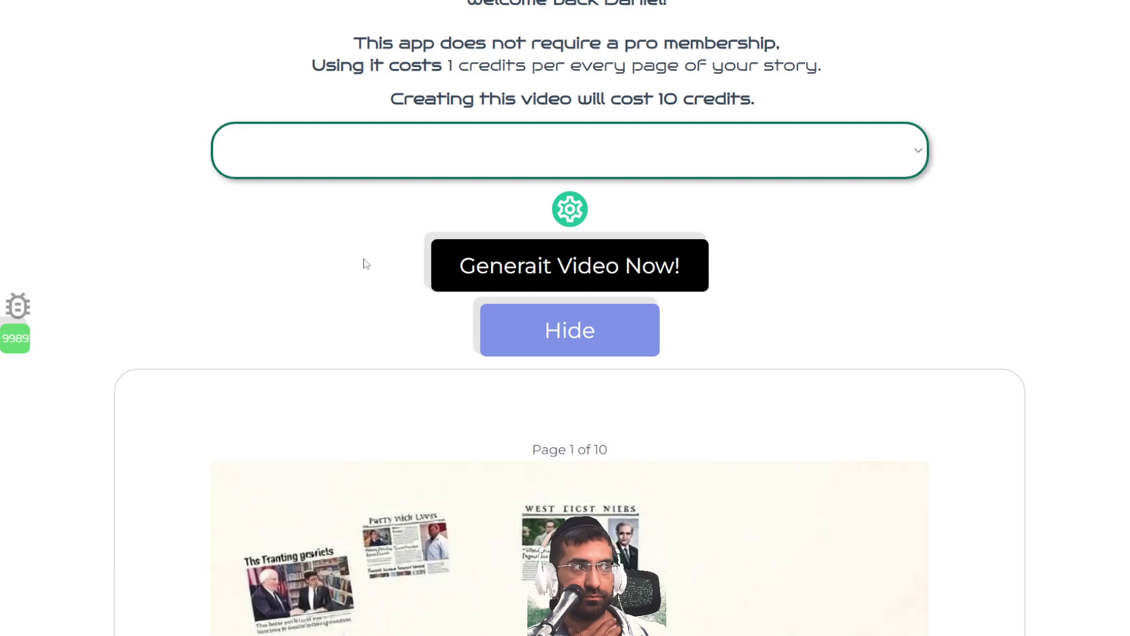
# Open the video style options and preview the Matthew male deep voice sample.
pyautogui.click(564, 209)
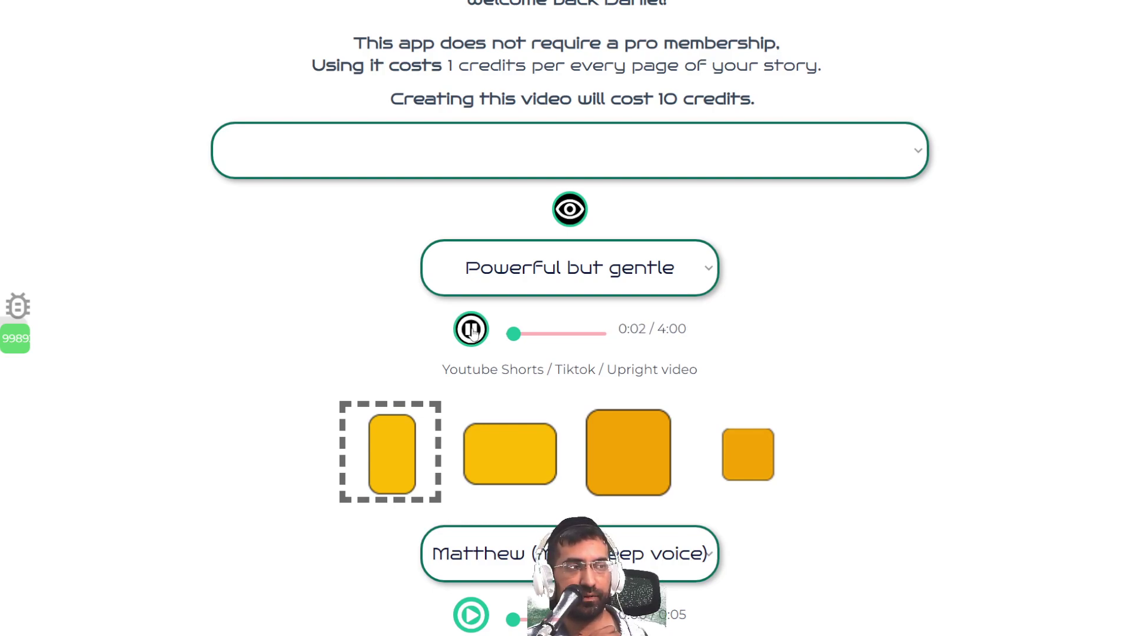
pyautogui.click(561, 217)
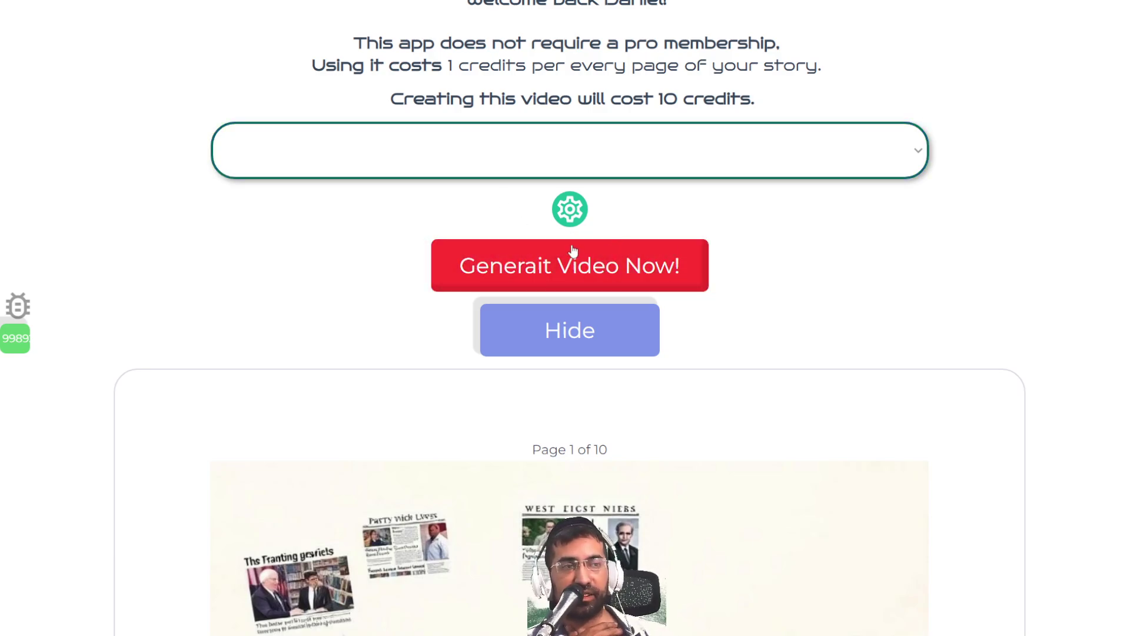
pyautogui.click(569, 209)
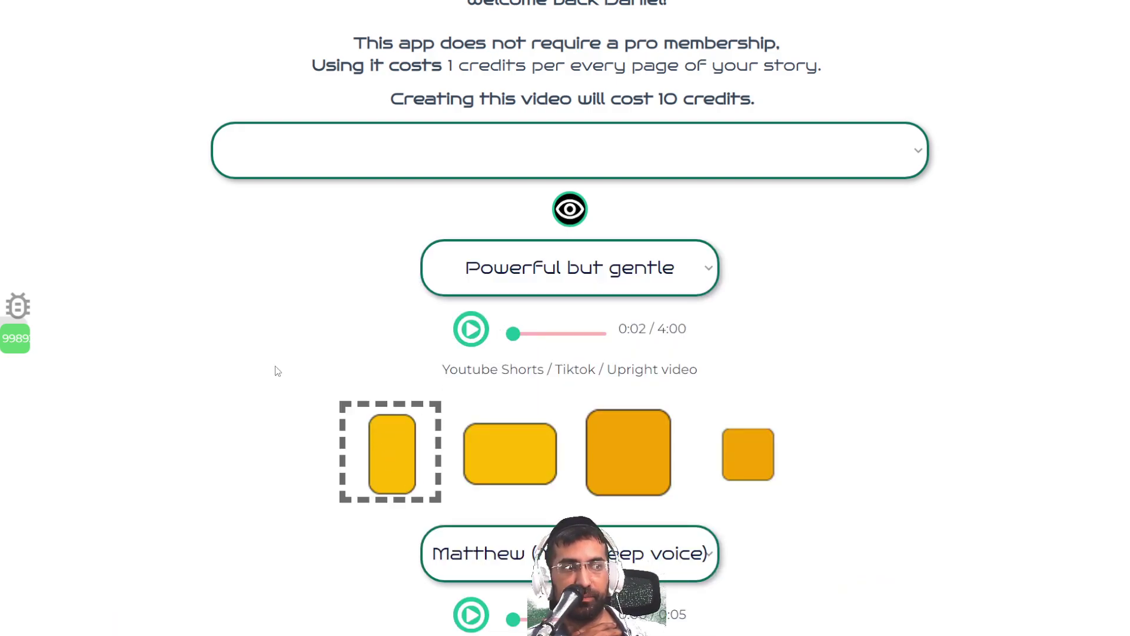
pyautogui.scroll(-3, 277, 371)
pyautogui.click(465, 460)
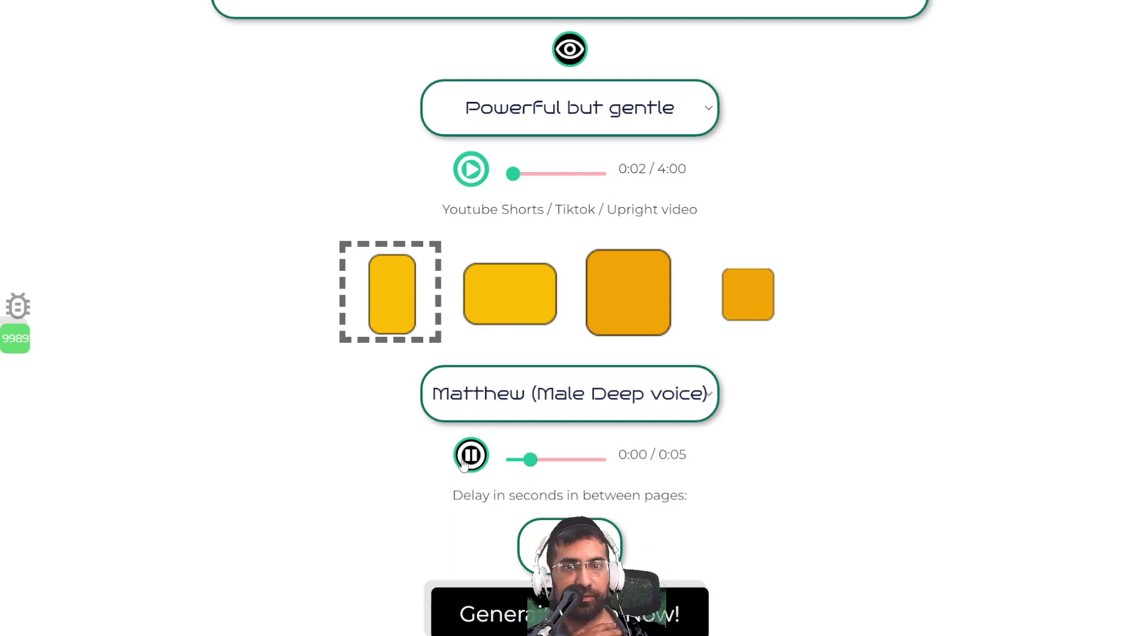
pyautogui.click(463, 465)
pyautogui.scroll(-1, 530, 469)
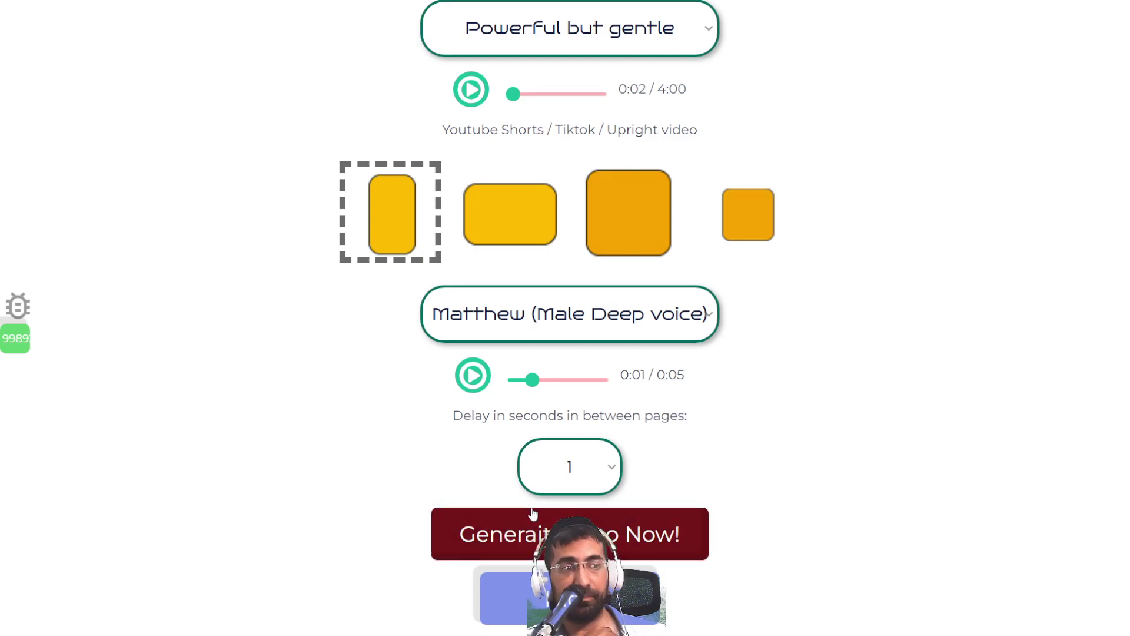
# Try the horizontal and square formats, then choose upright Youtube Shorts / Tiktok (9:16).
pyautogui.click(526, 229)
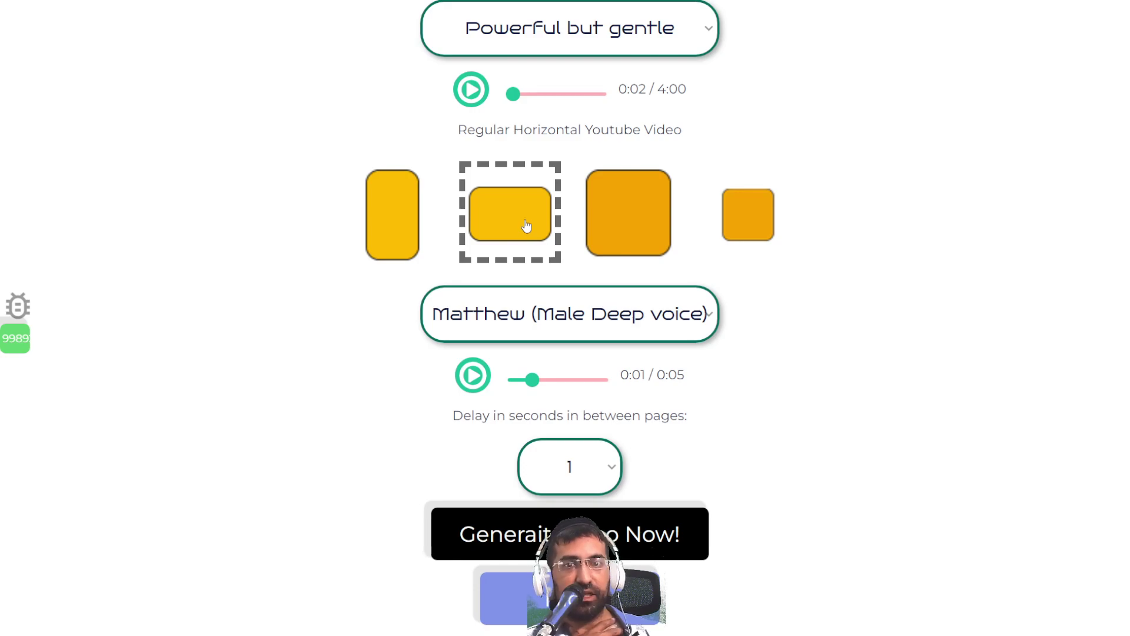
pyautogui.click(627, 234)
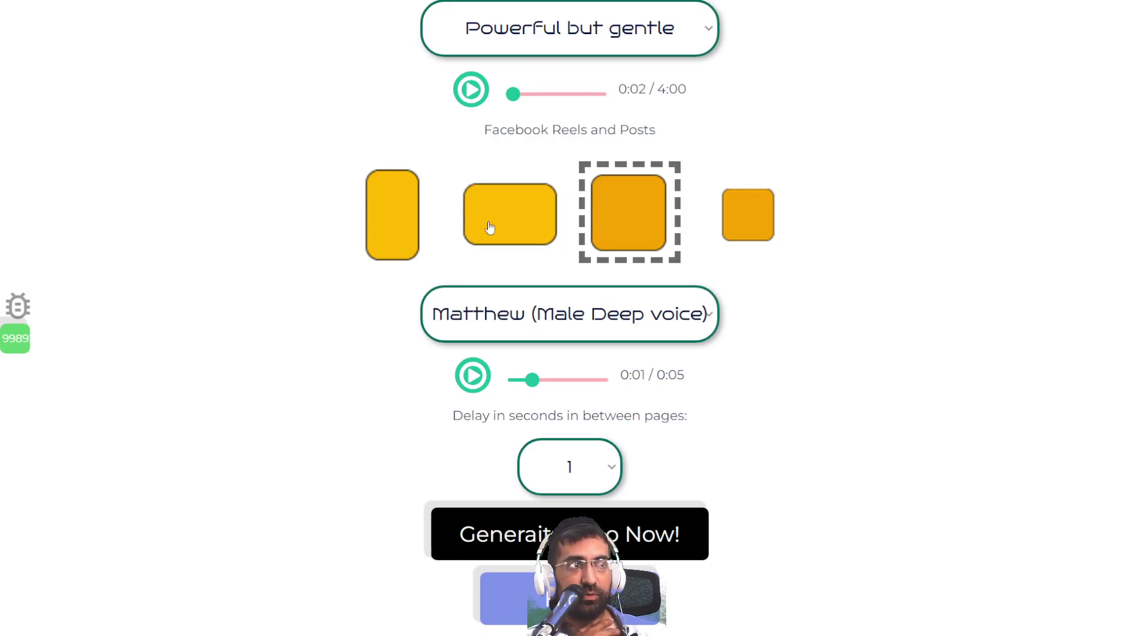
pyautogui.click(417, 210)
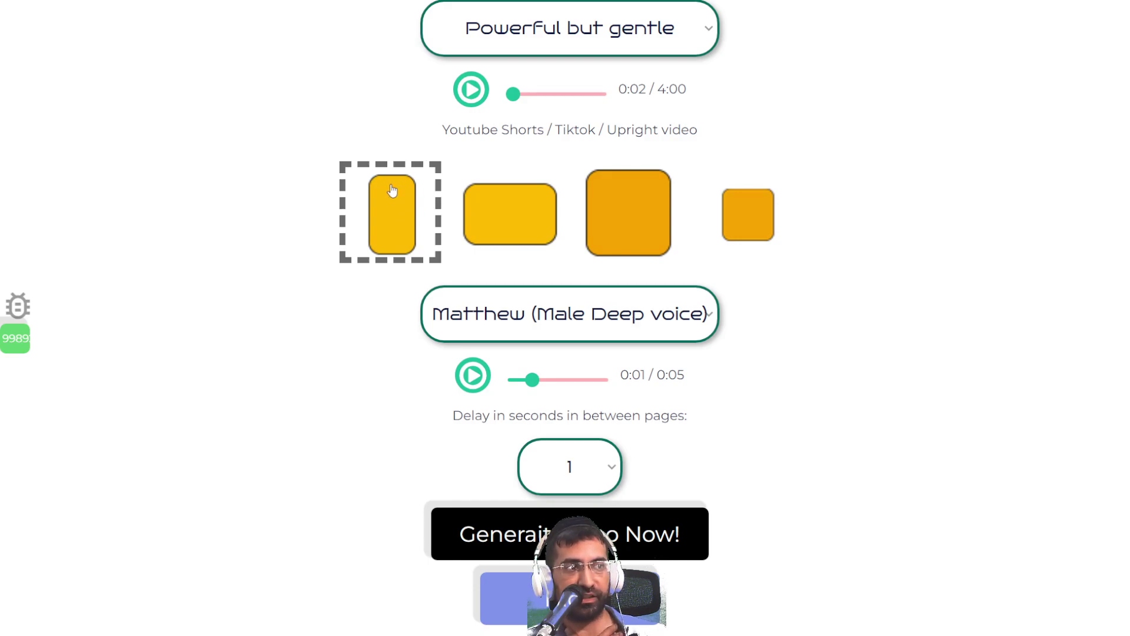
pyautogui.scroll(-1, 424, 465)
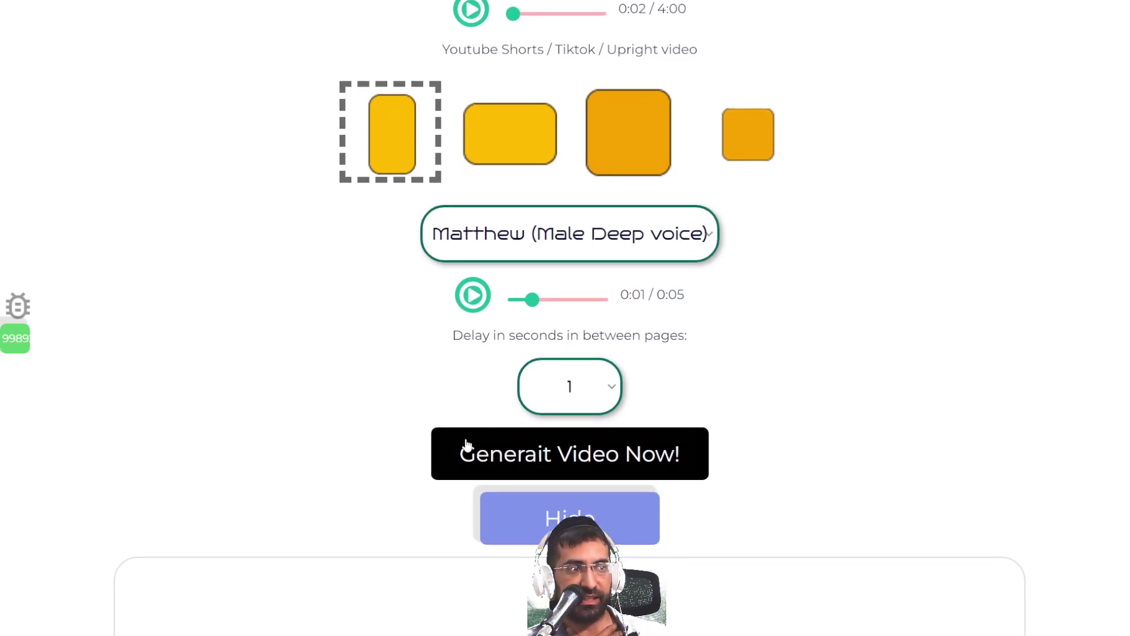
# Render the 'Mind Tricks: Unraveling the Mystery of Confirmation Bias!' video with Generait Video Now!
pyautogui.click(510, 463)
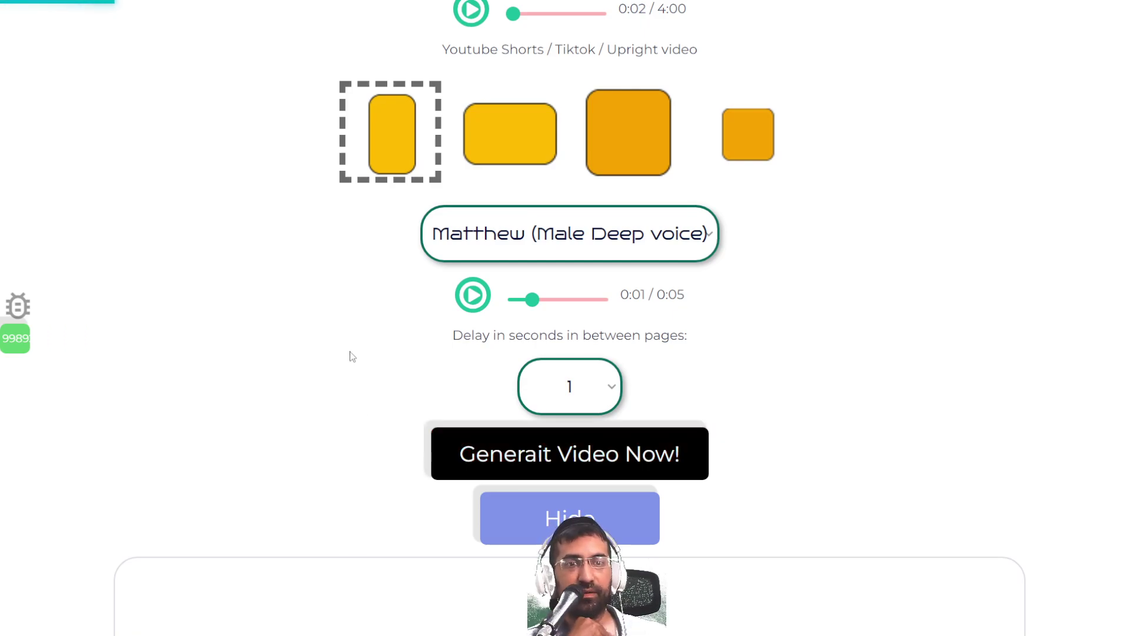
pyautogui.scroll(-7, 283, 362)
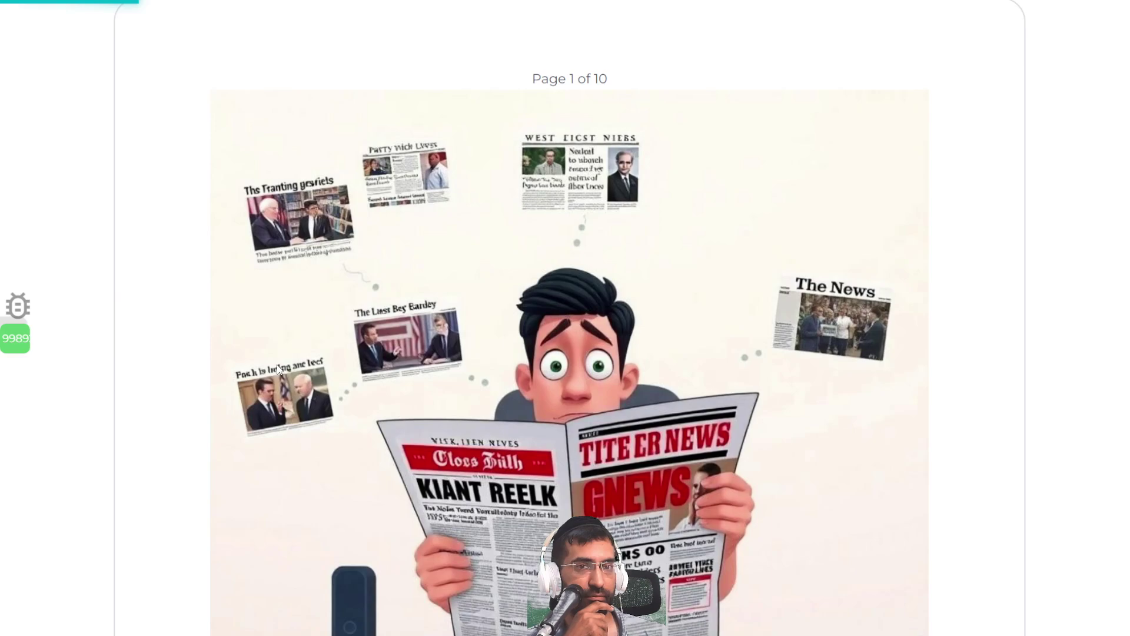
pyautogui.scroll(10, 313, 447)
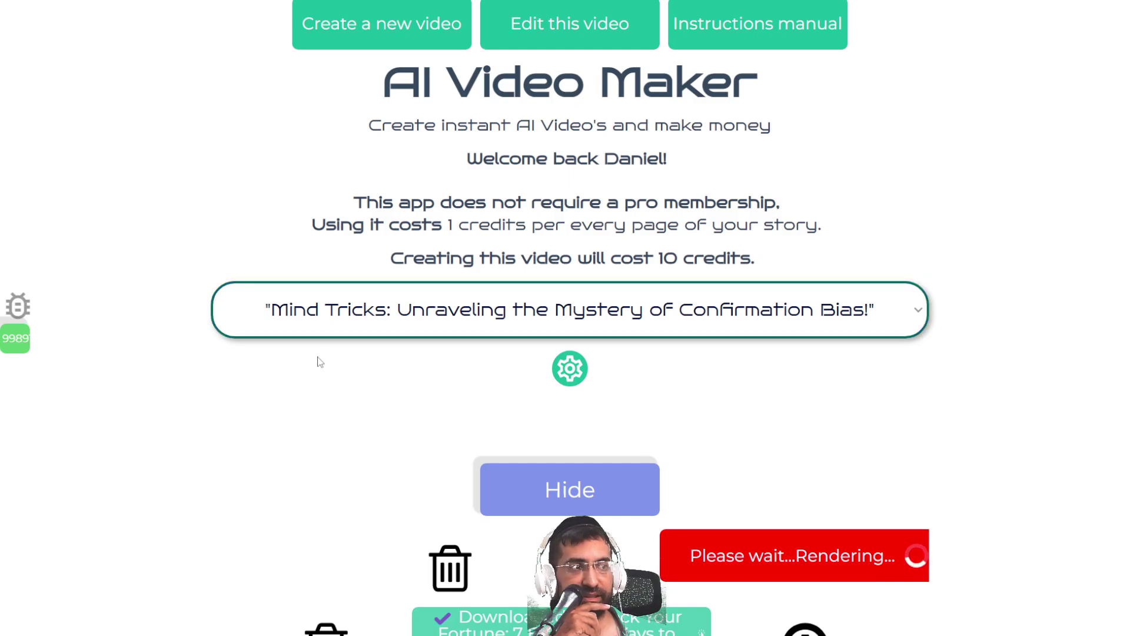
# Download the Mind Tricks video as MP4 and open it from Chrome's downloads.
pyautogui.scroll(-3, 728, 468)
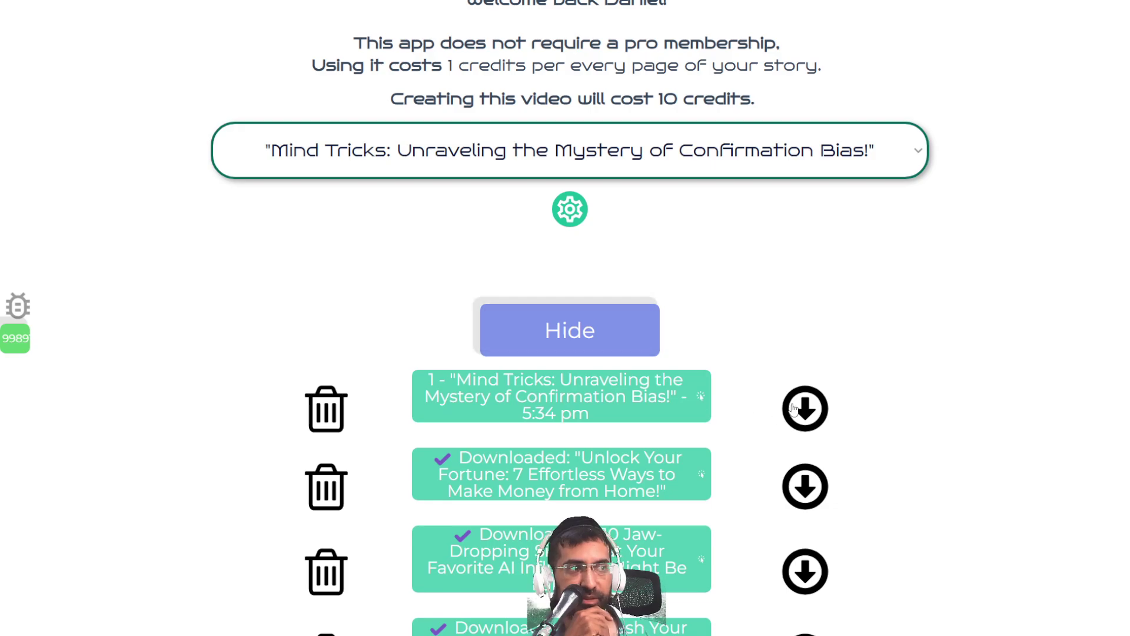
pyautogui.click(805, 404)
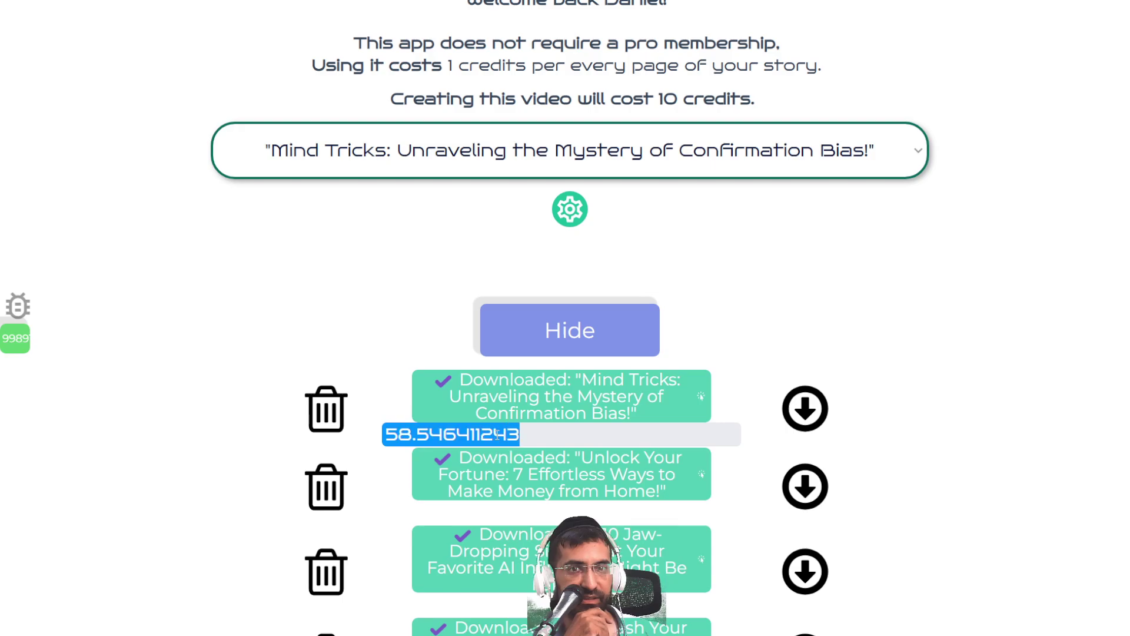
pyautogui.click(575, 45)
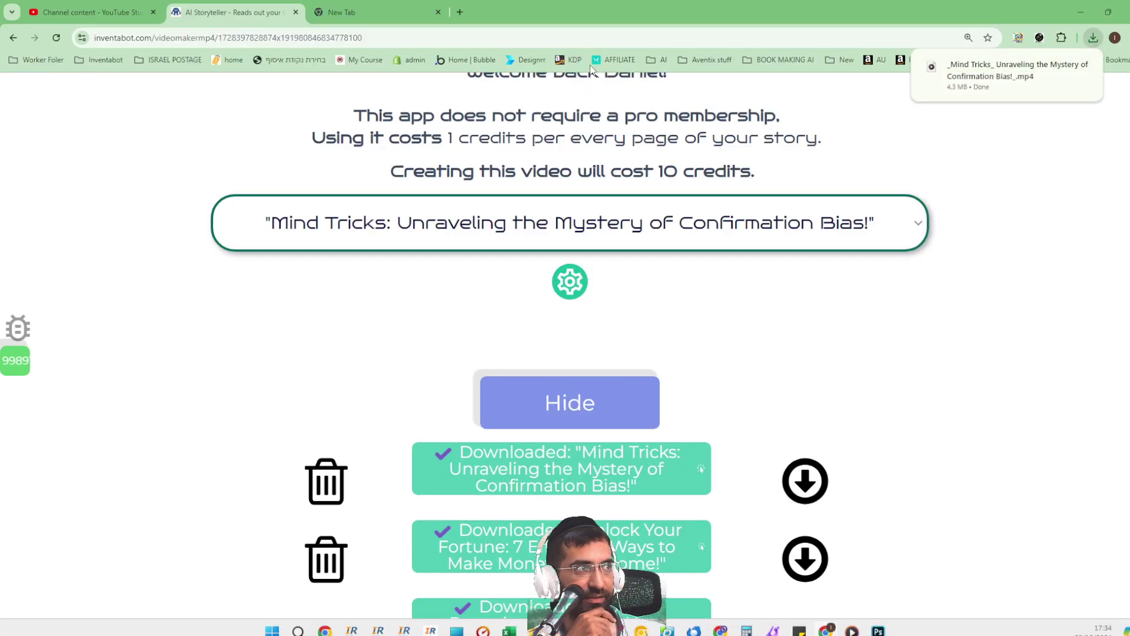
pyautogui.click(998, 80)
# Watch the vertical 39-second Mind Tricks video full screen in Media Player.
pyautogui.doubleClick(748, 343)
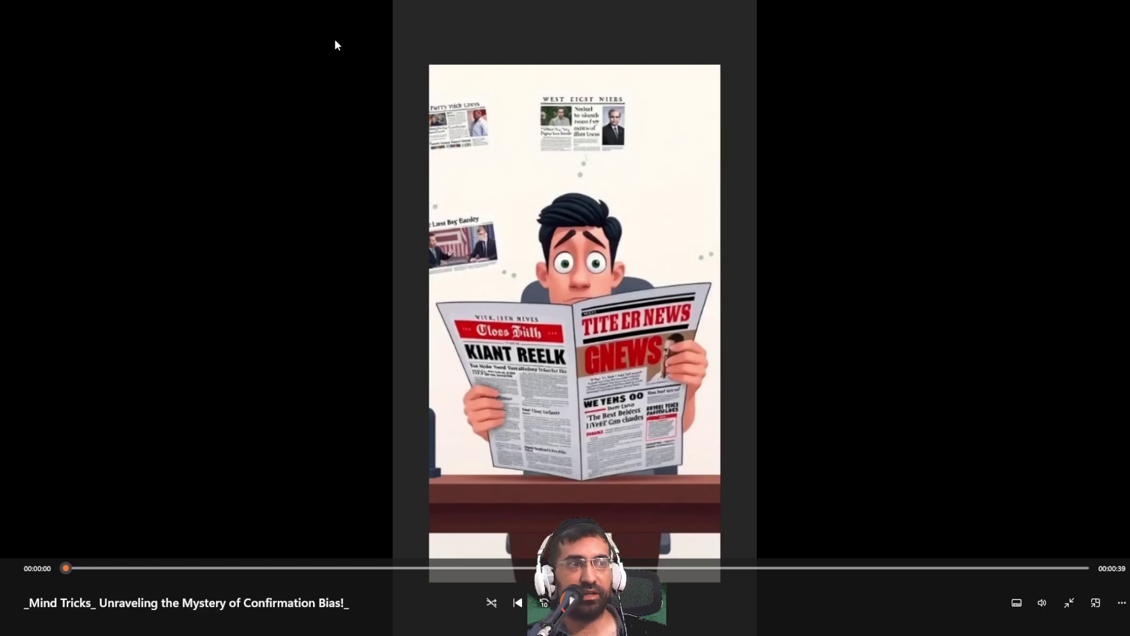
# Close the Media Player video and switch Chrome to full screen.
pyautogui.press('Escape')
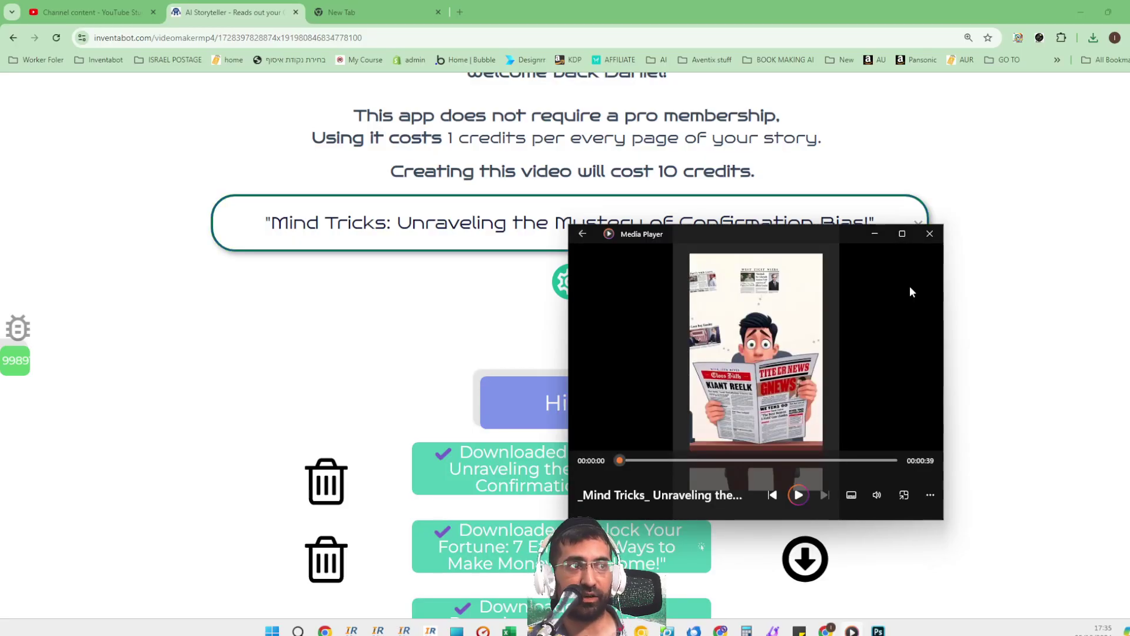
pyautogui.click(940, 240)
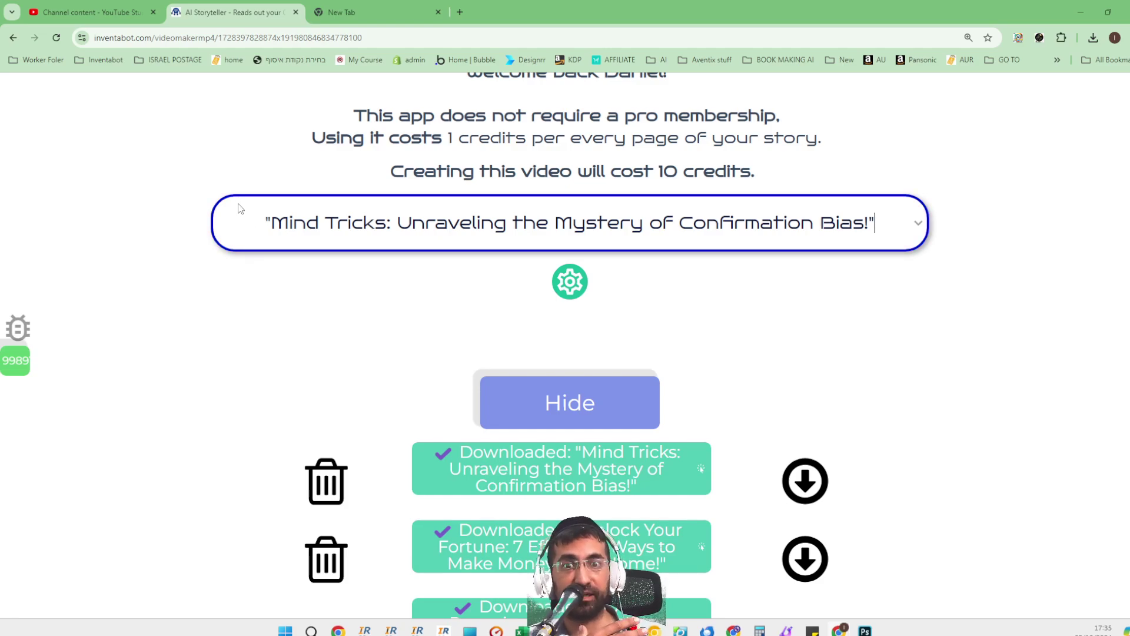
pyautogui.click(1127, 38)
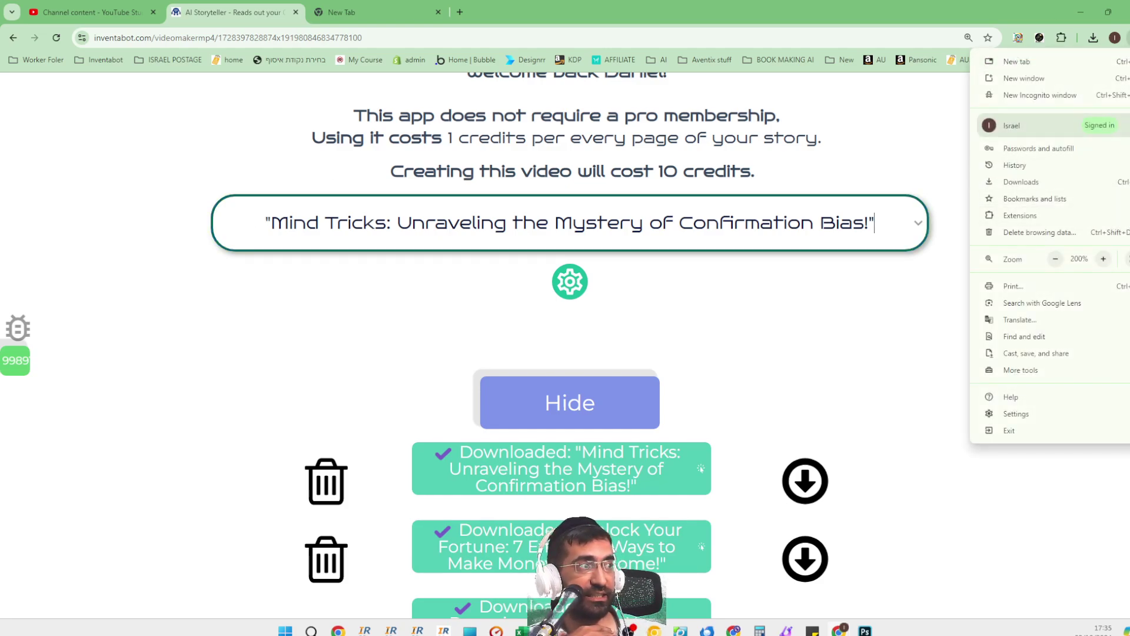
pyautogui.click(1127, 259)
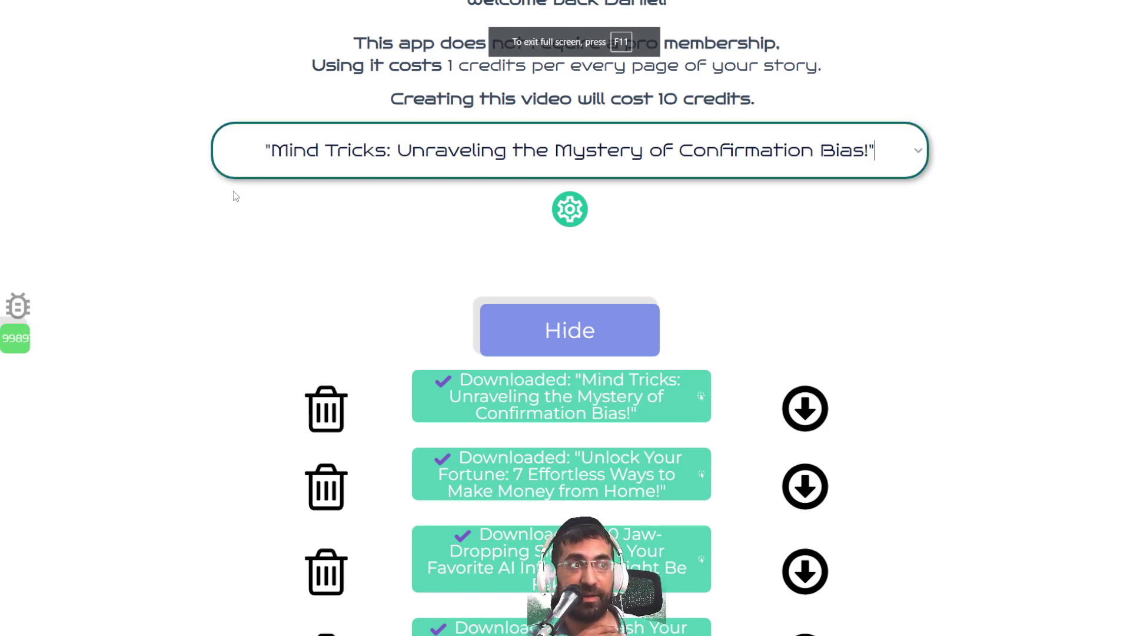
# Scroll up to the page header and select the word 'make' in the subtitle.
pyautogui.scroll(5, 232, 212)
pyautogui.moveTo(313, 266); pyautogui.dragTo(774, 286)
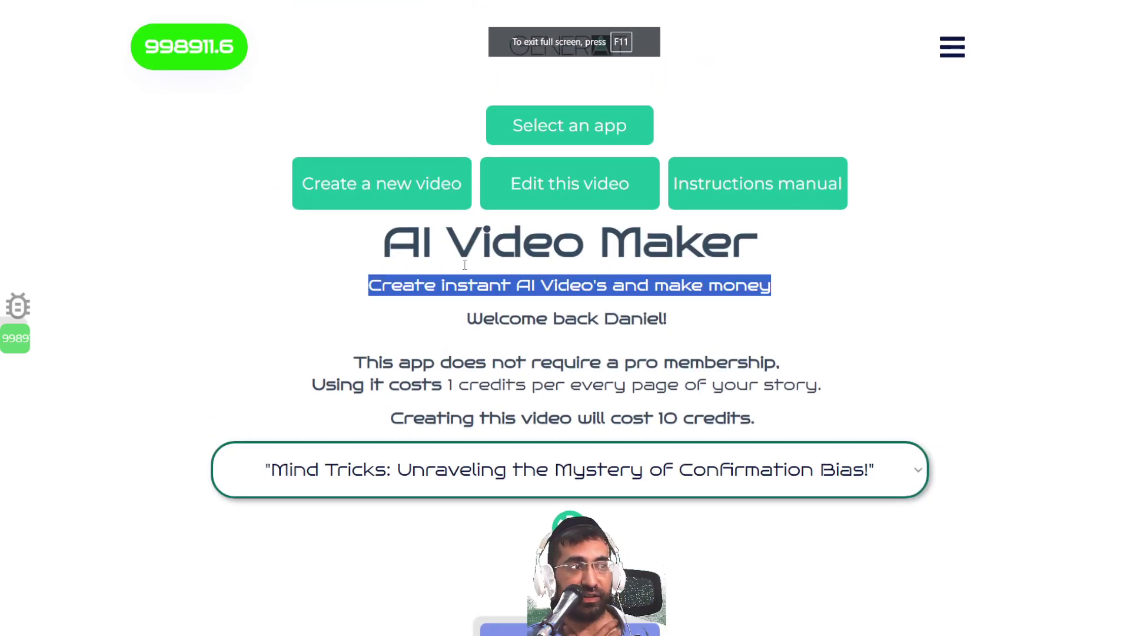
pyautogui.moveTo(686, 285); pyautogui.dragTo(771, 287)
pyautogui.doubleClick(683, 285)
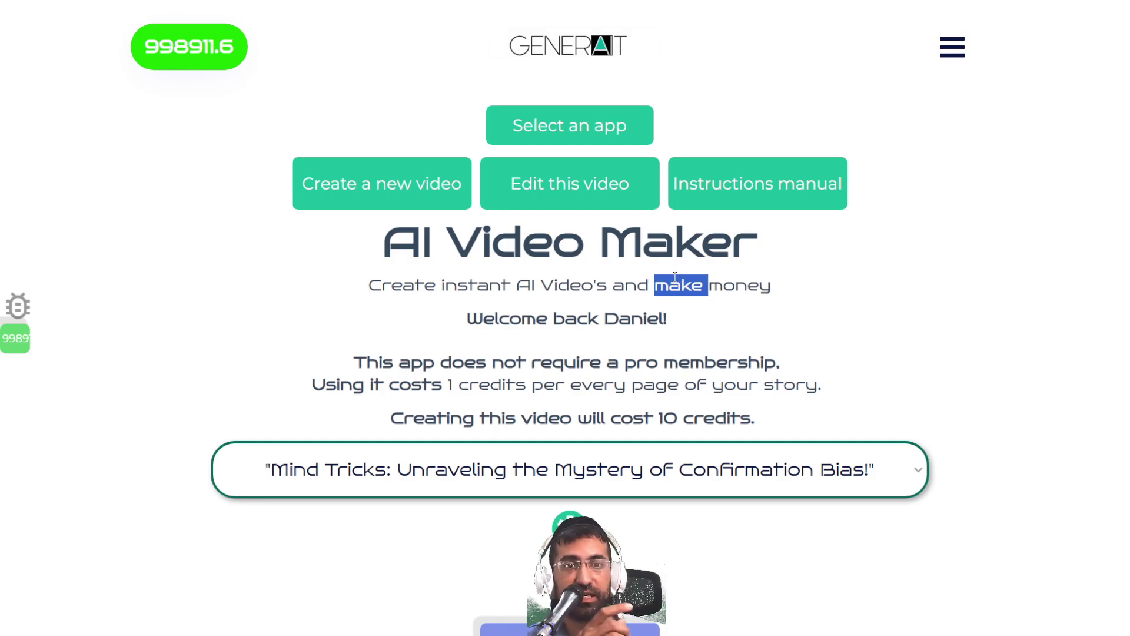